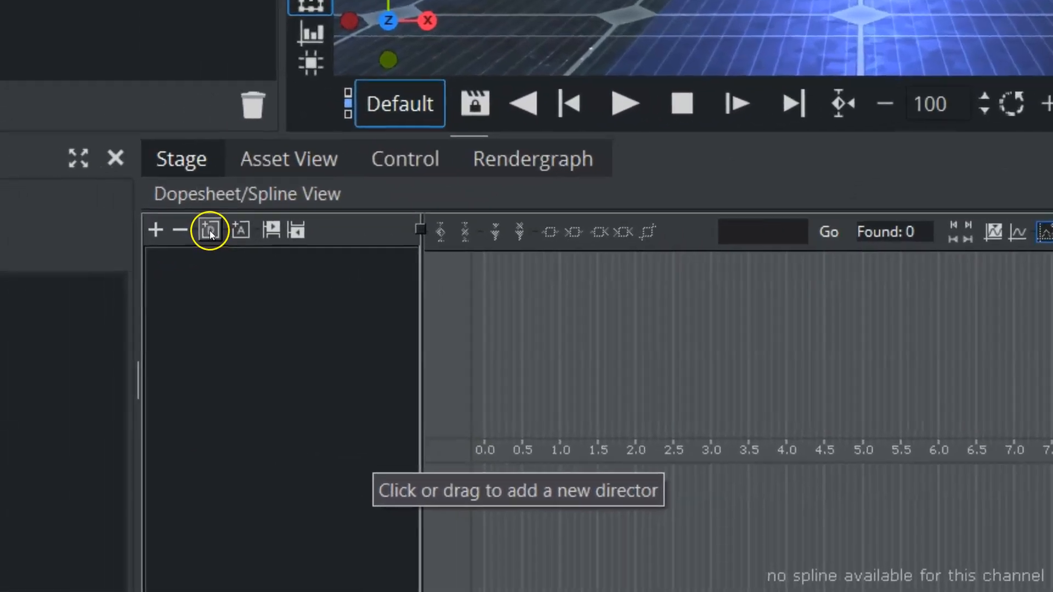
Step: Add a new director beside the Default one in the stage tree, and delete both directors
left_click(68, 239)
left_click_drag(233, 242, 215, 306)
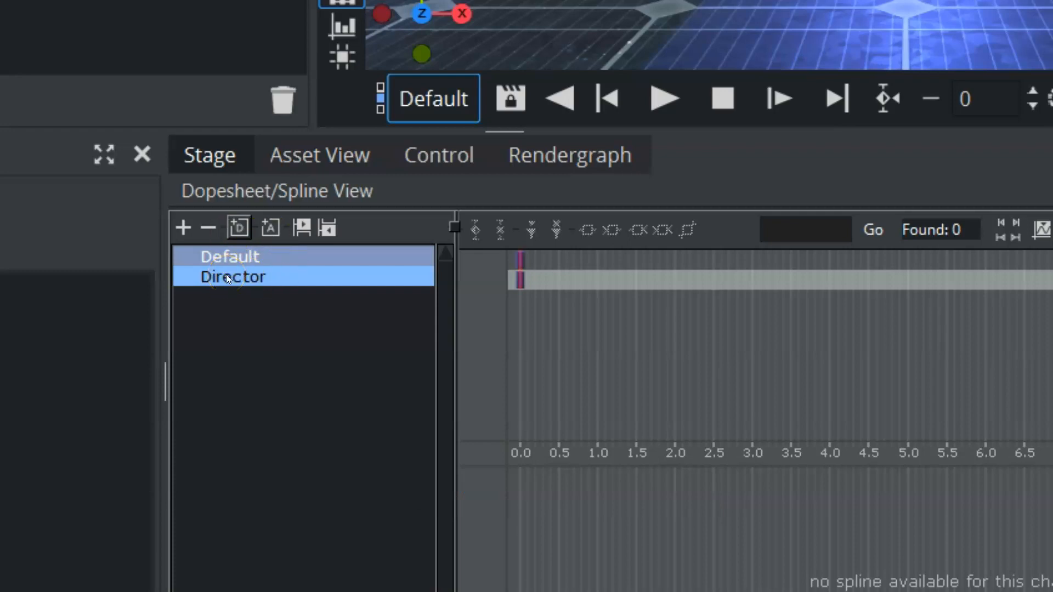
left_click_drag(226, 274, 277, 98)
left_click_drag(256, 248, 278, 97)
Step: Animate the cube's position from the left side of the floor to the right side with keyframes at frames 0 and 50
left_click_drag(569, 5, 420, 166)
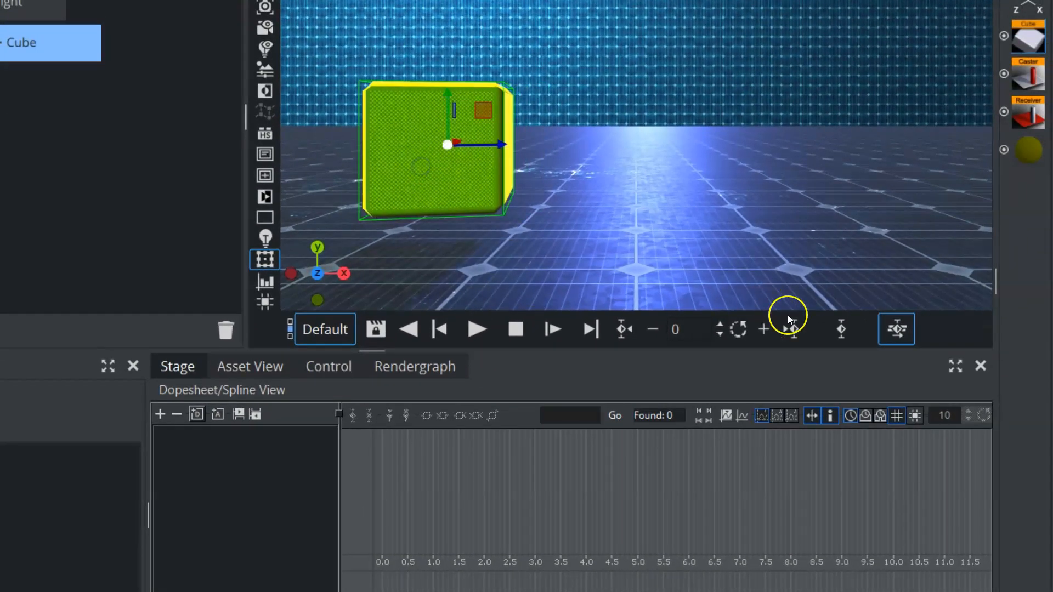
left_click(675, 330)
left_click(838, 330)
left_click_drag(426, 166, 751, 182)
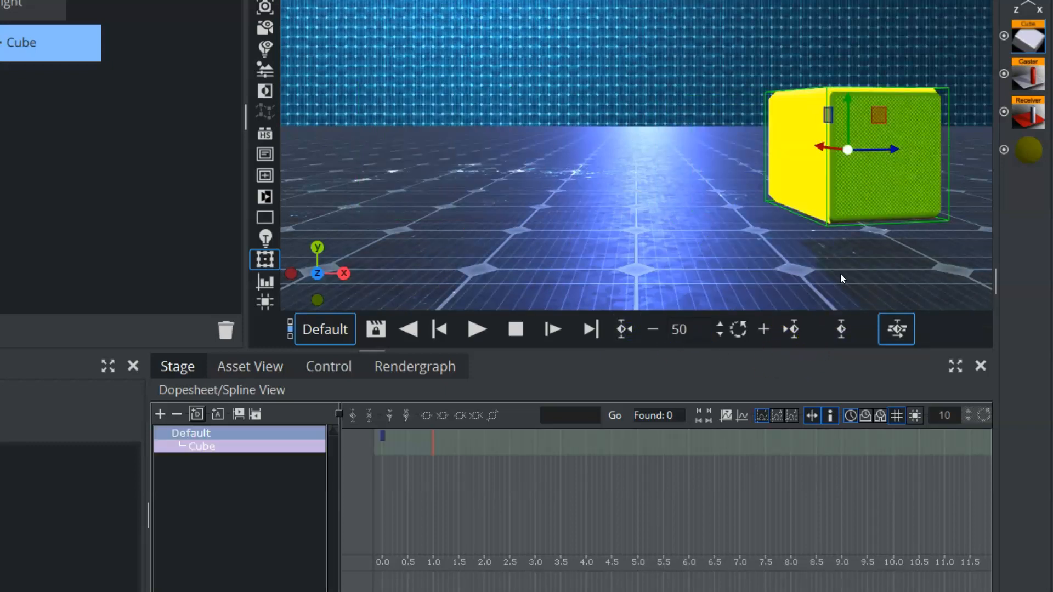
left_click(838, 330)
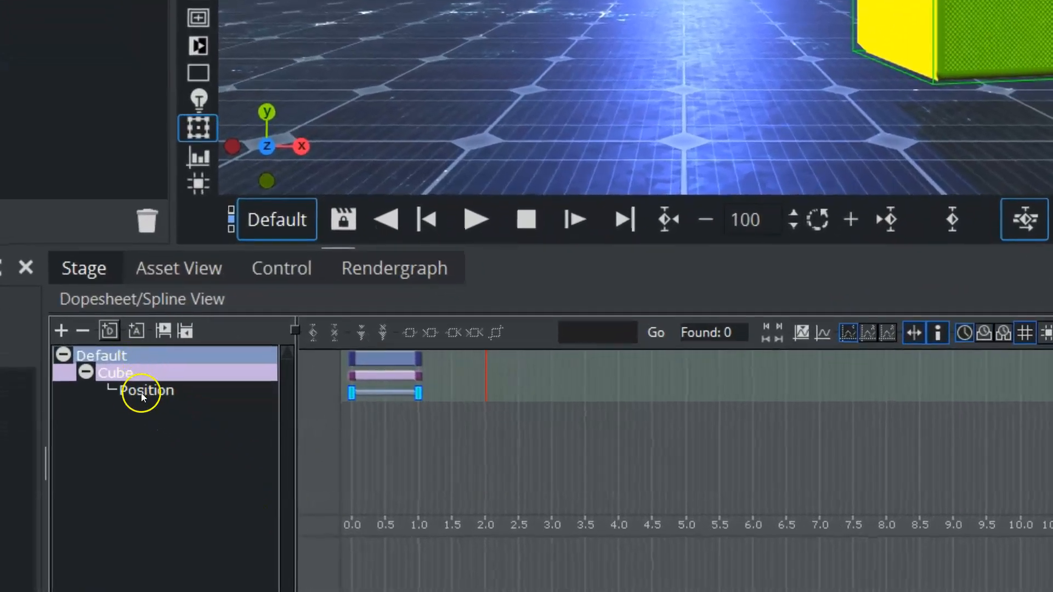
Step: Add a Rotation channel to the cube under the Default director
left_click(107, 356)
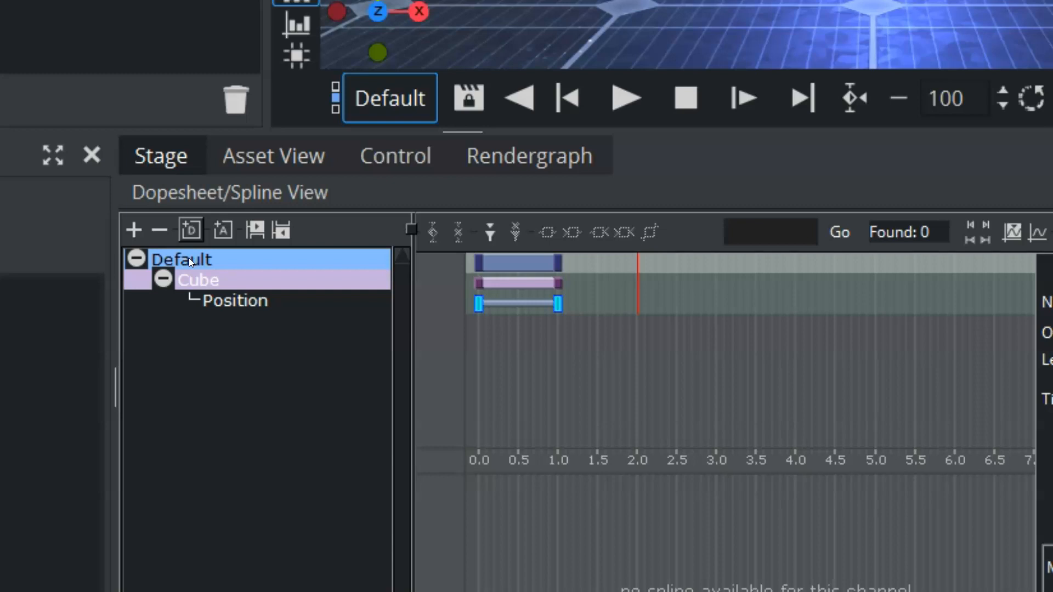
right_click(199, 279)
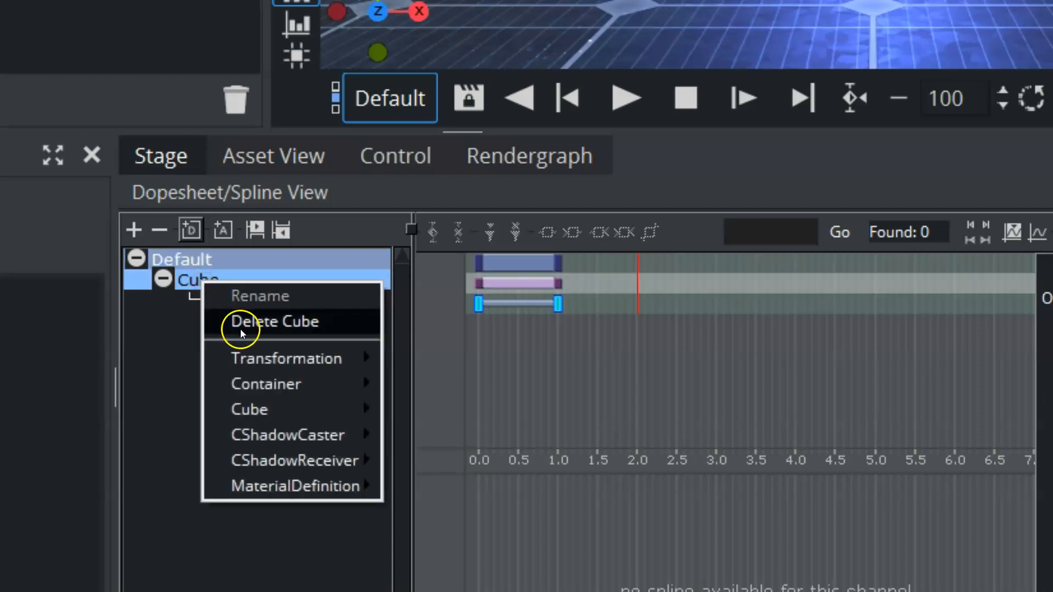
mouse_move(252, 365)
left_click(436, 384)
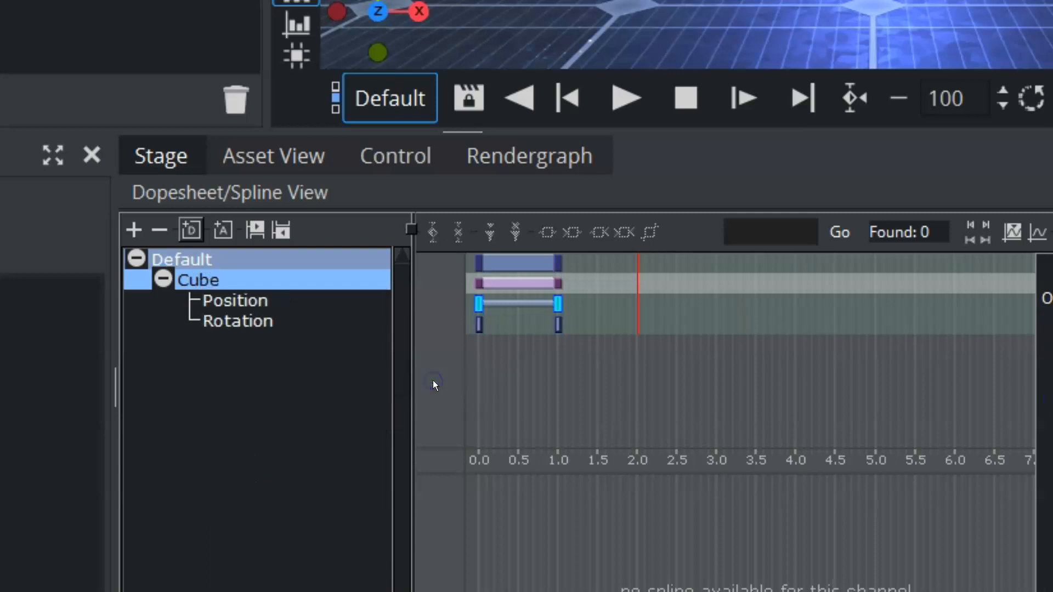
Step: Set the Y value of the rotation keyframe at 1 second to 360.0 and loop the rotation channel after its end
left_click(237, 322)
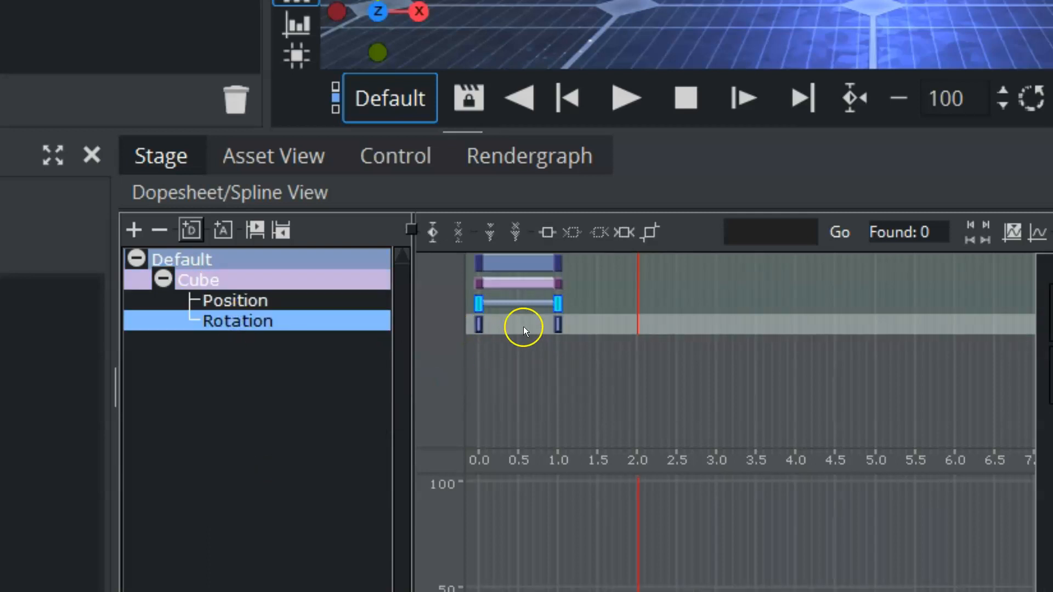
left_click(557, 324)
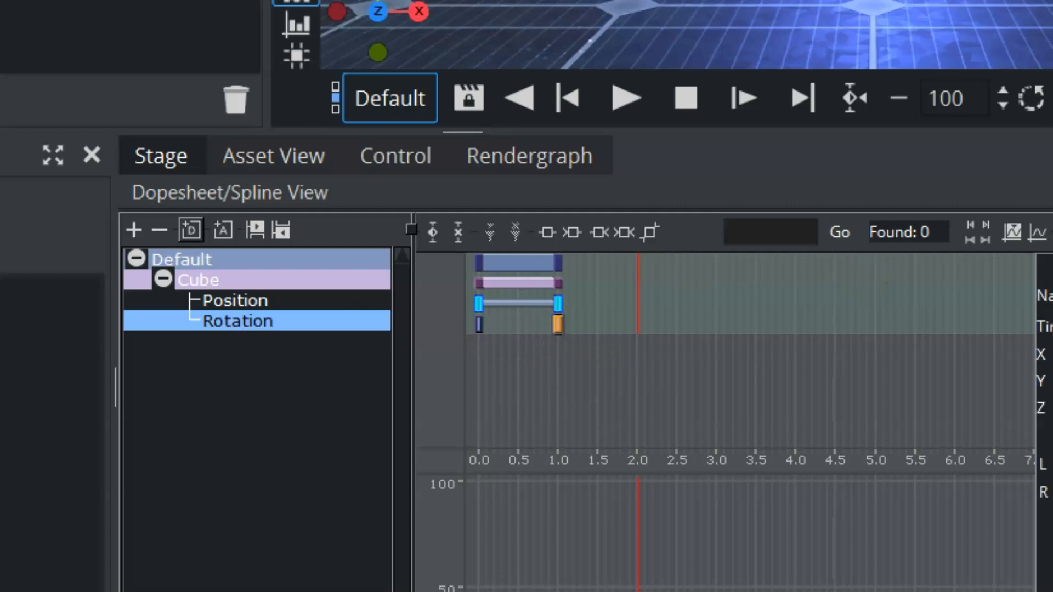
key("Return")
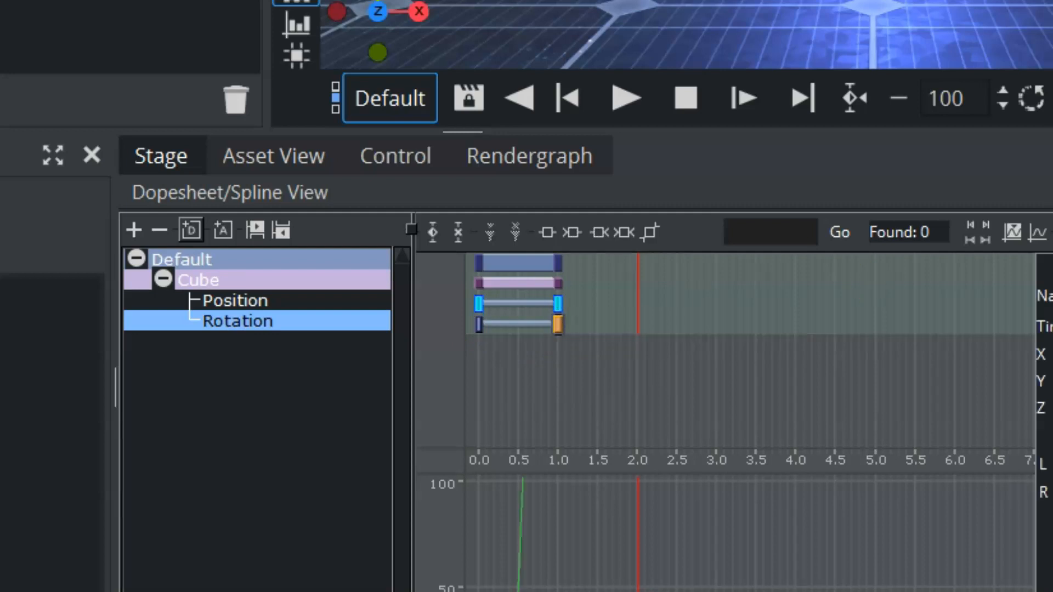
left_click(529, 326)
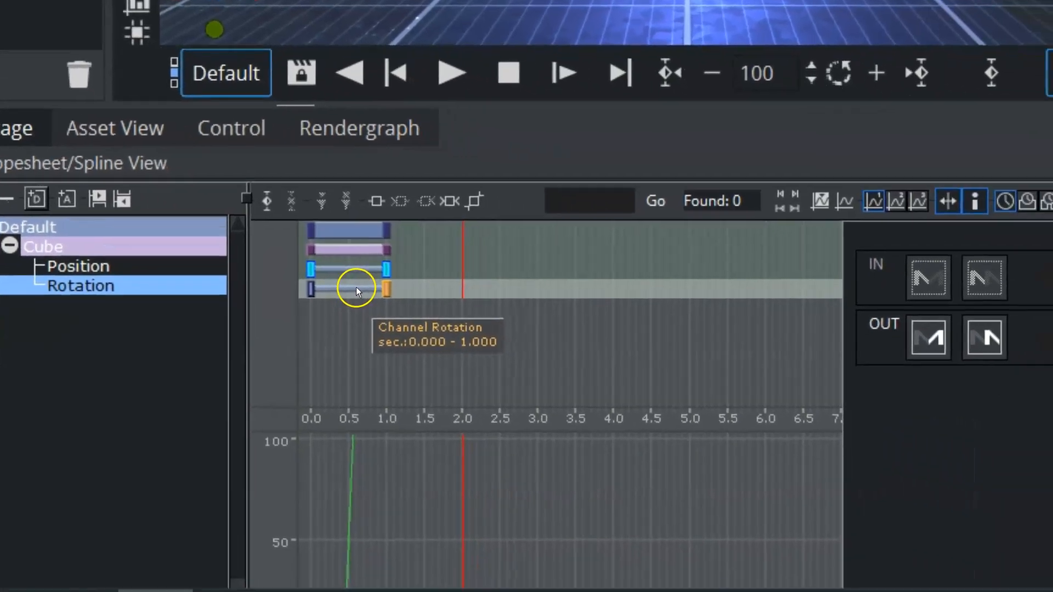
left_click(978, 339)
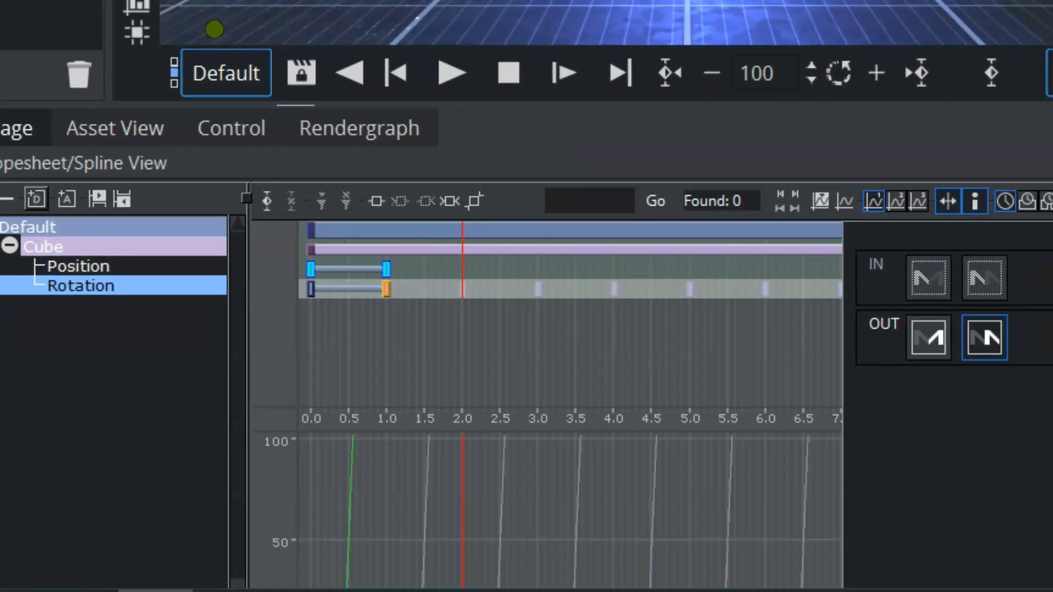
Step: Display the Y rotation spline and make both rotation keyframes linear left and right for a constant spin
left_click(386, 289)
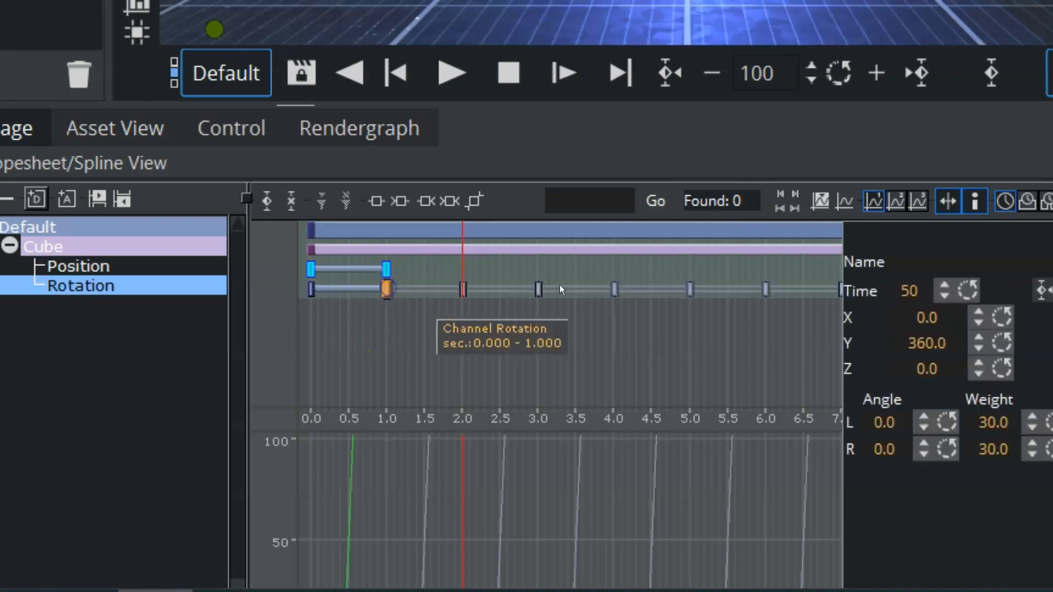
left_click(899, 202)
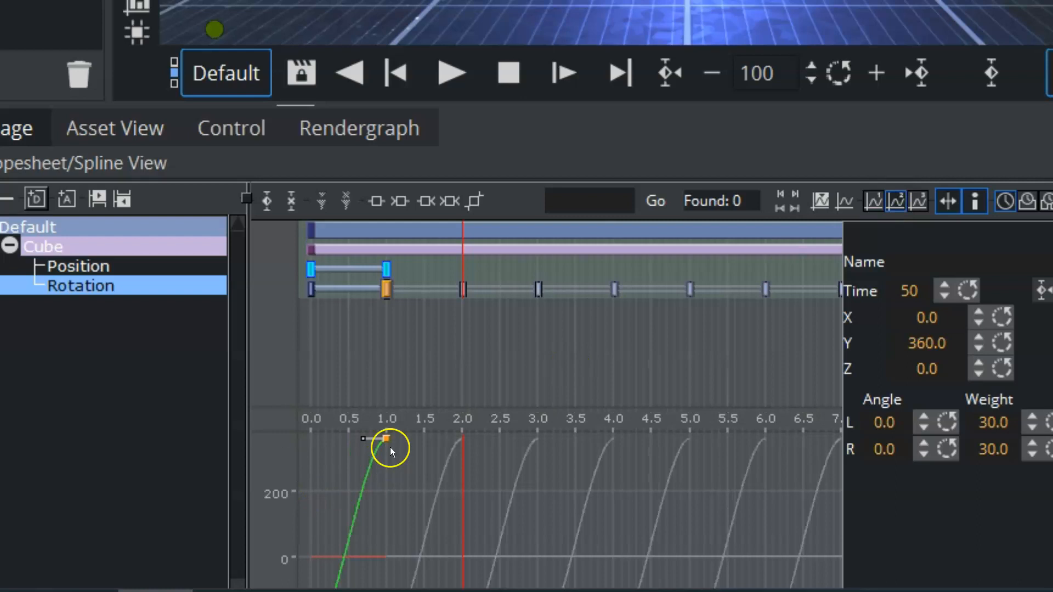
mouse_move(385, 440)
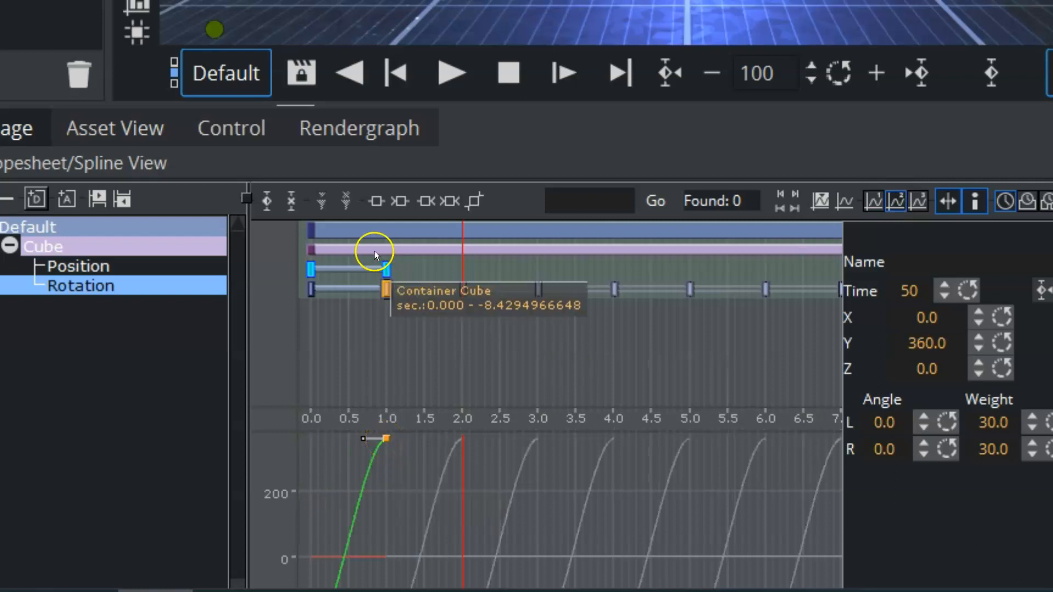
left_click(379, 202)
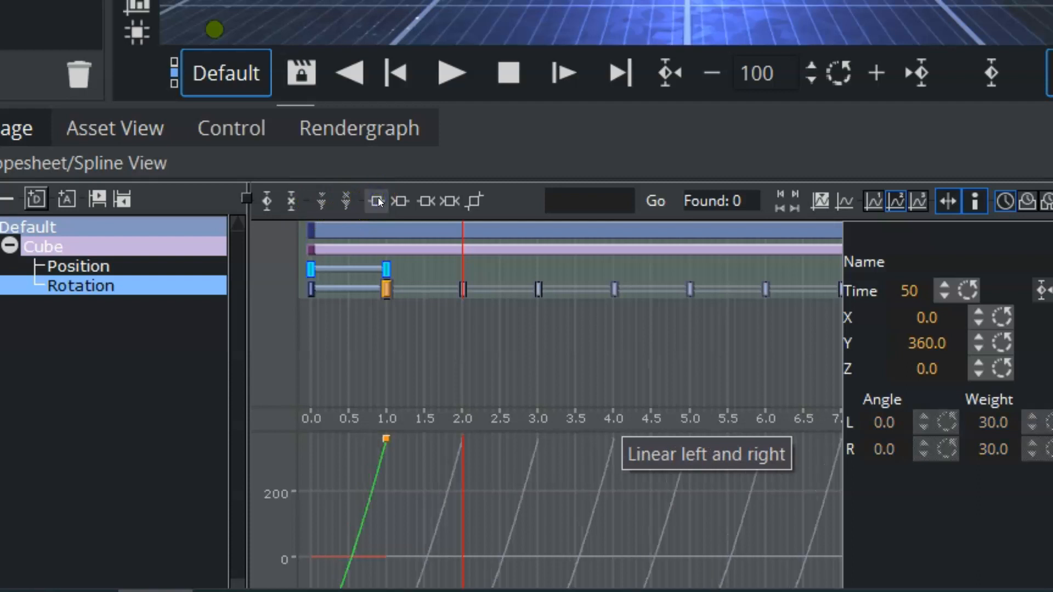
left_click(311, 289)
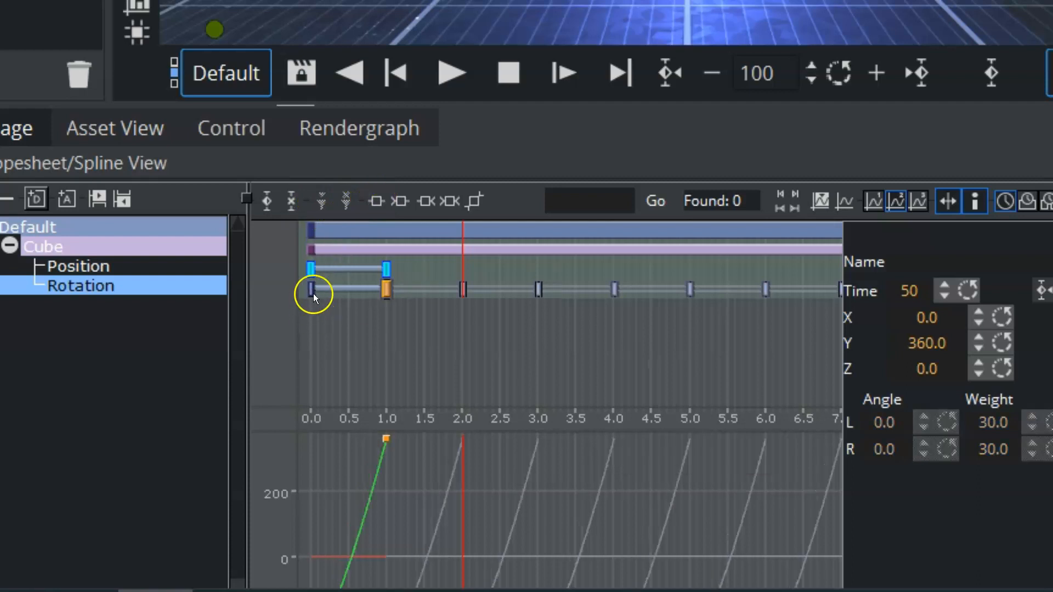
left_click(372, 202)
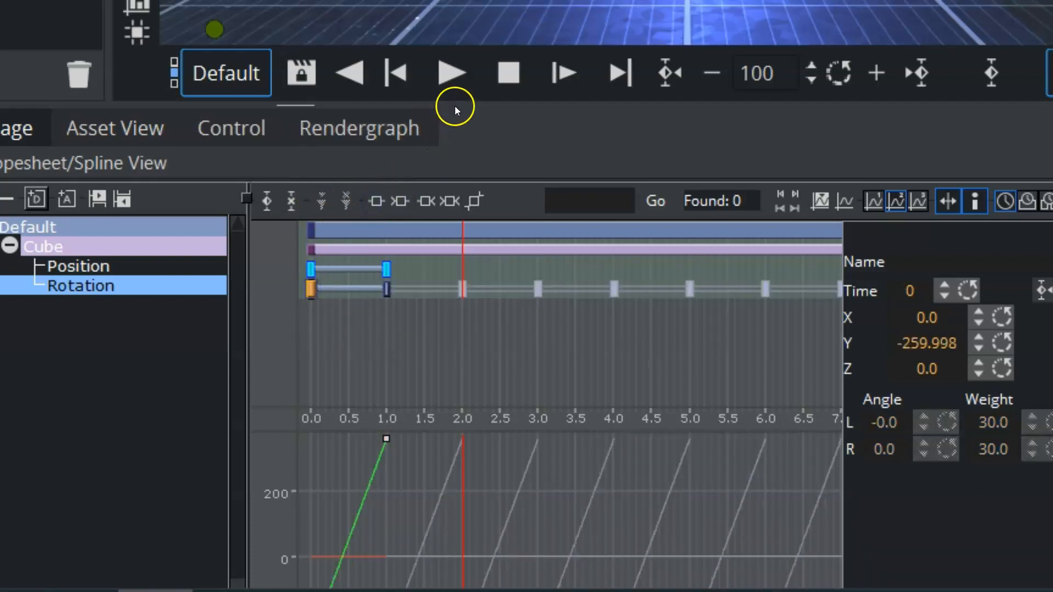
Step: Preview the cube's movement and looping rotation by scrubbing the timeline and playing the Default director, and stop the playback
left_click_drag(365, 311, 385, 300)
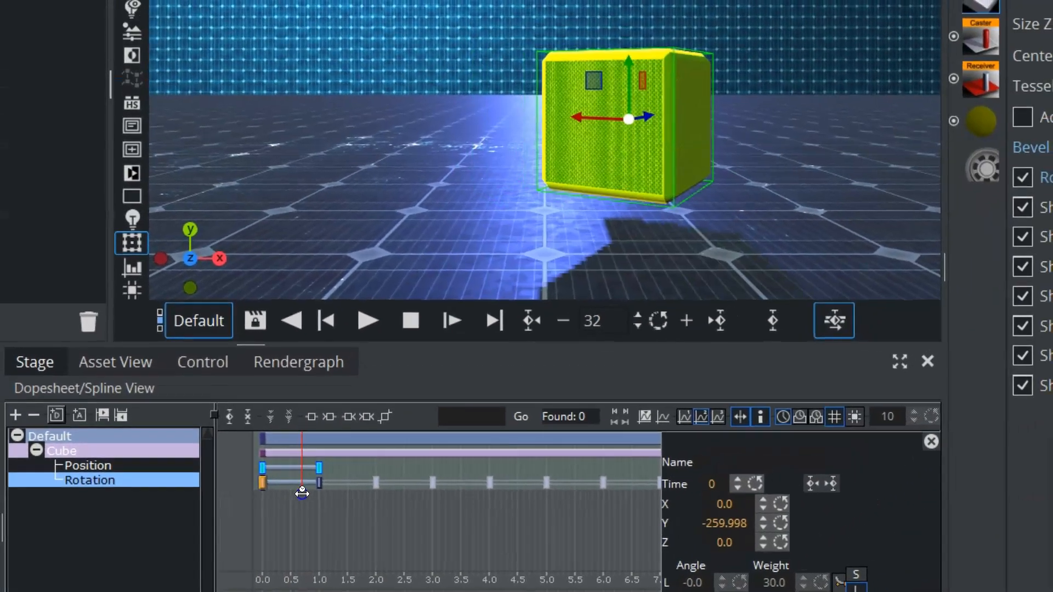
mouse_move(317, 490)
left_mouse_down()
mouse_move(346, 487)
mouse_move(311, 486)
left_mouse_up()
left_click(370, 325)
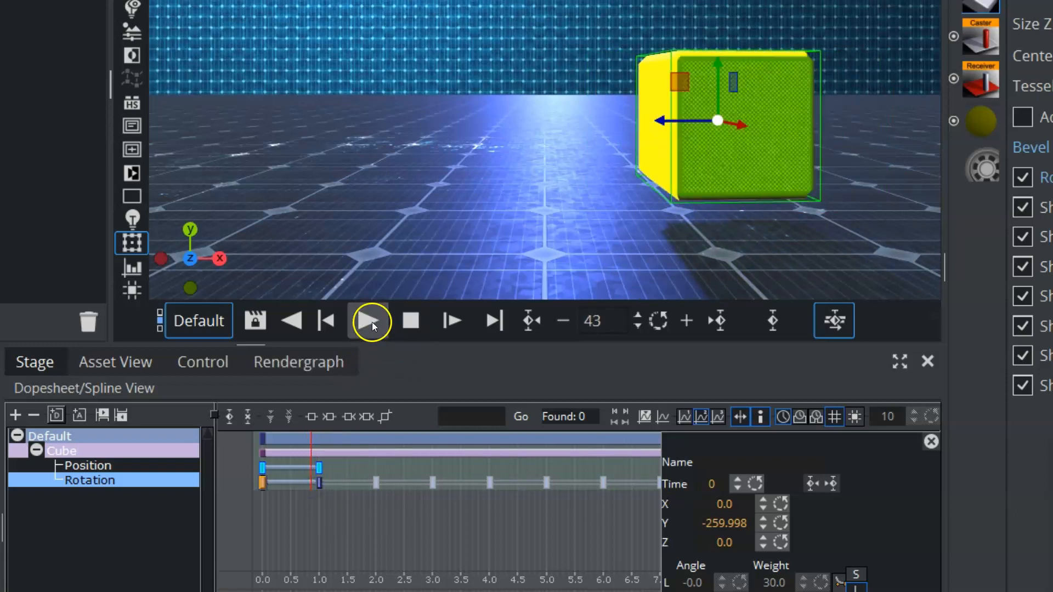
left_click(372, 321)
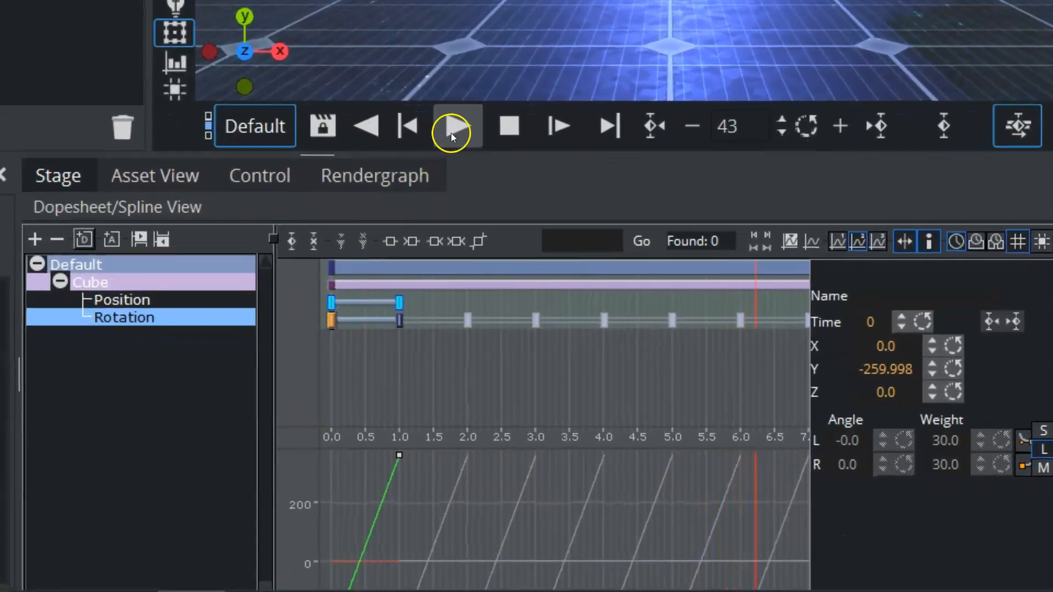
left_click(509, 126)
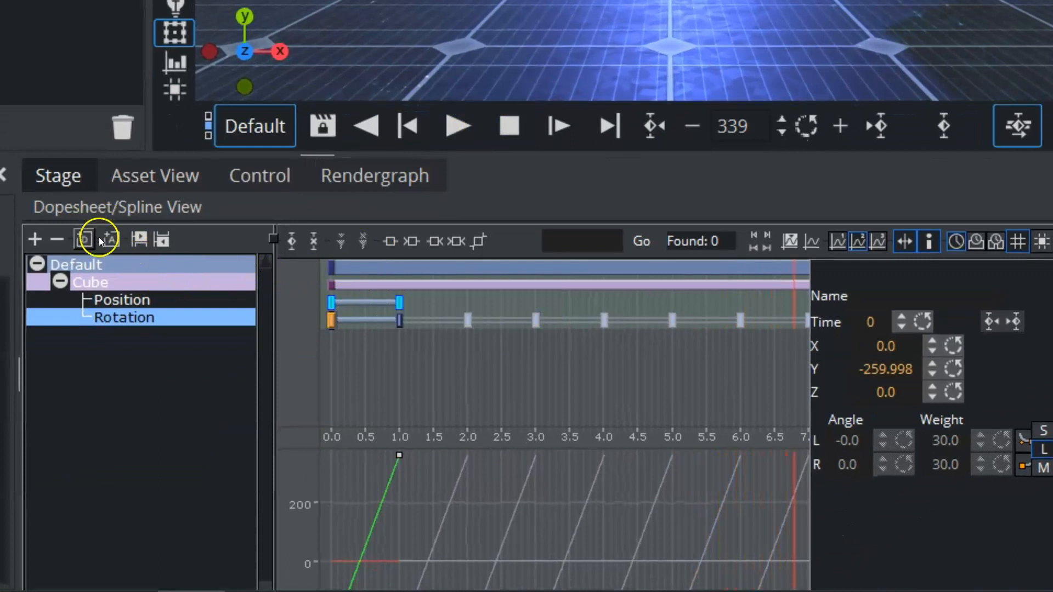
Step: Add a second director to the stage tree and rename it Rotation
left_click_drag(84, 239, 85, 367)
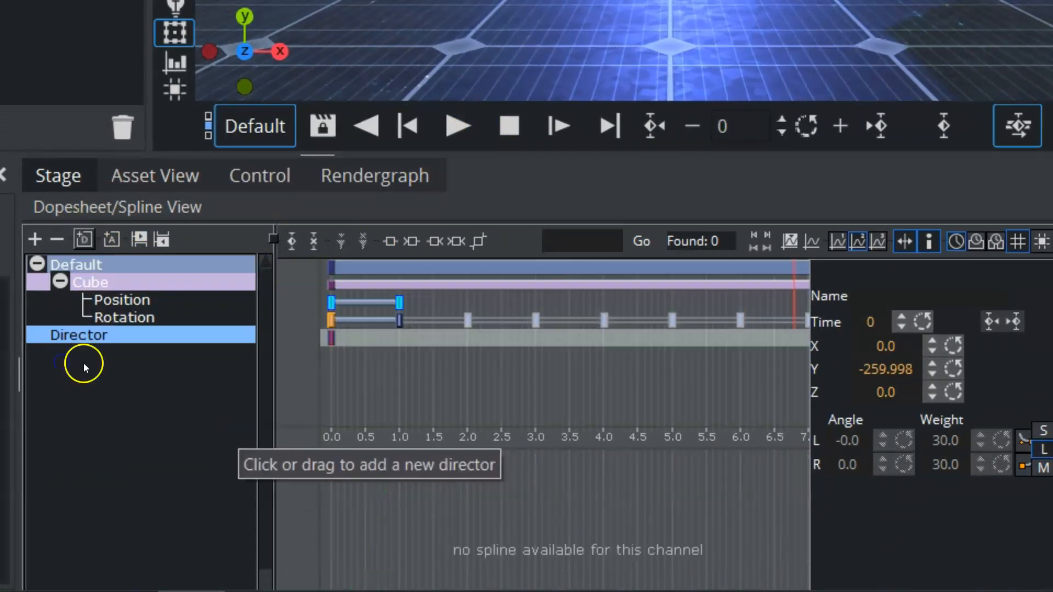
right_click(75, 336)
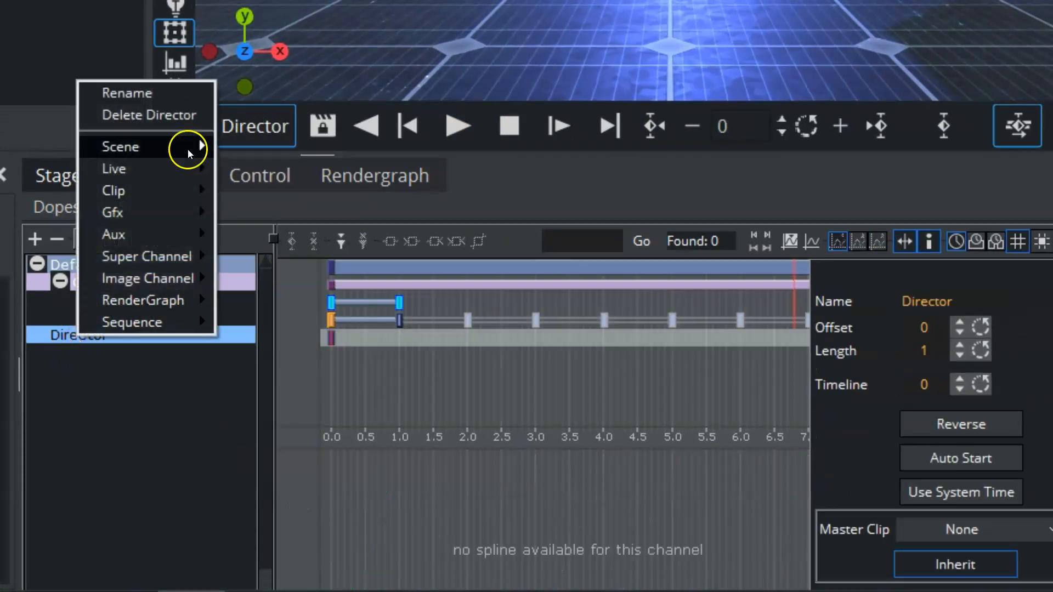
left_click(129, 93)
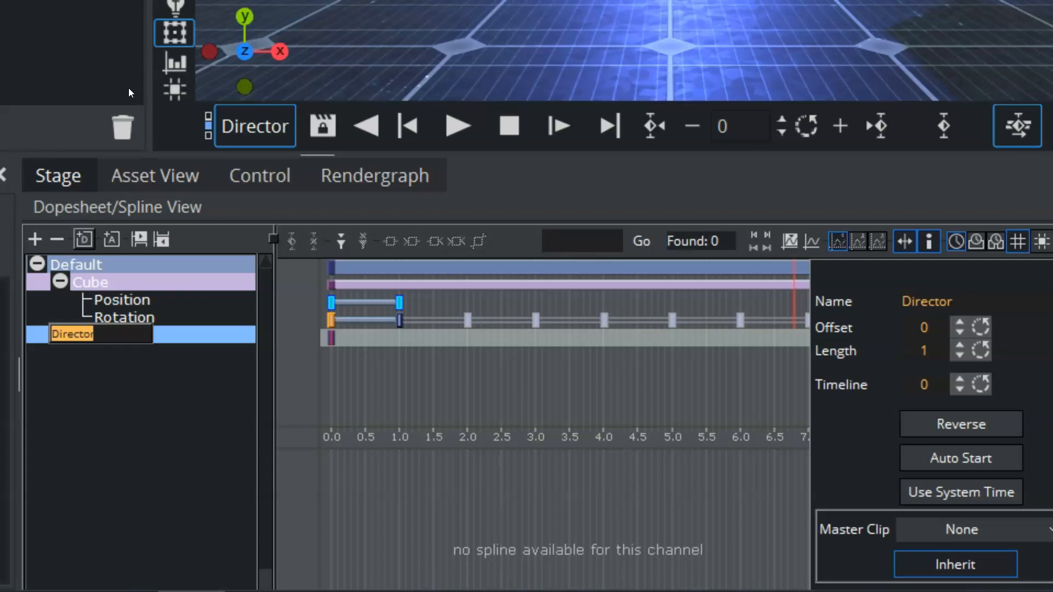
type("Rto")
key("BackSpace")
key("BackSpace")
type("otation")
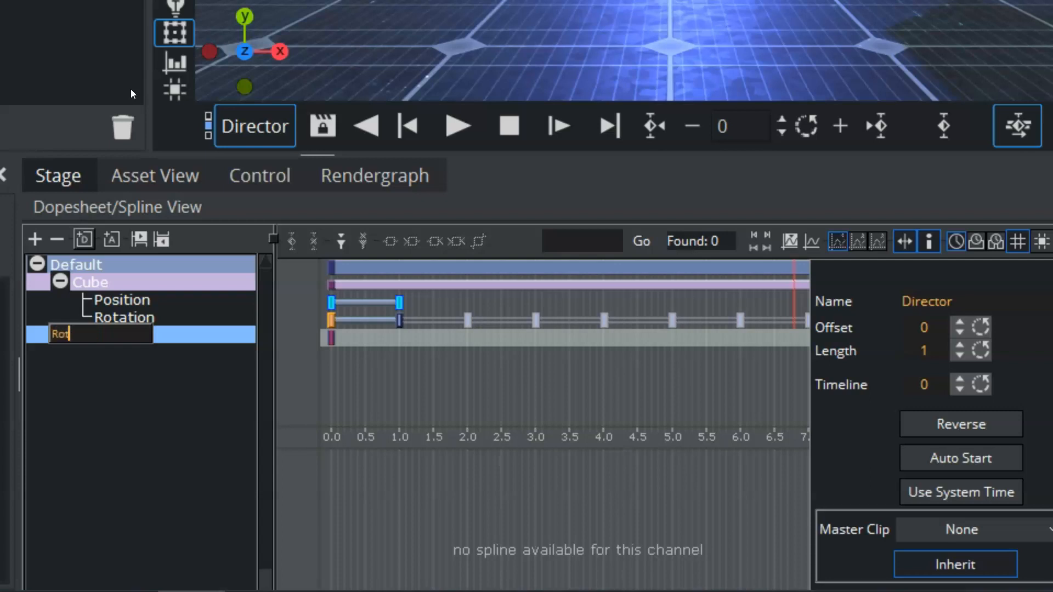
key("Return")
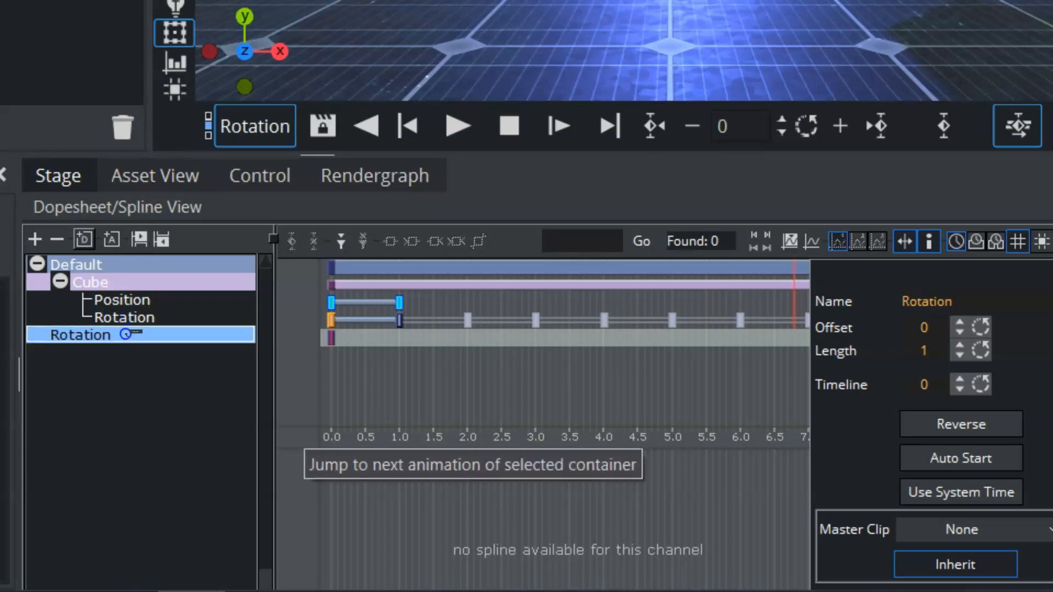
Step: Move the cube's Rotation channel from the Default director into the Rotation director, and collapse both directors
left_click_drag(126, 334, 125, 334)
left_click(37, 264)
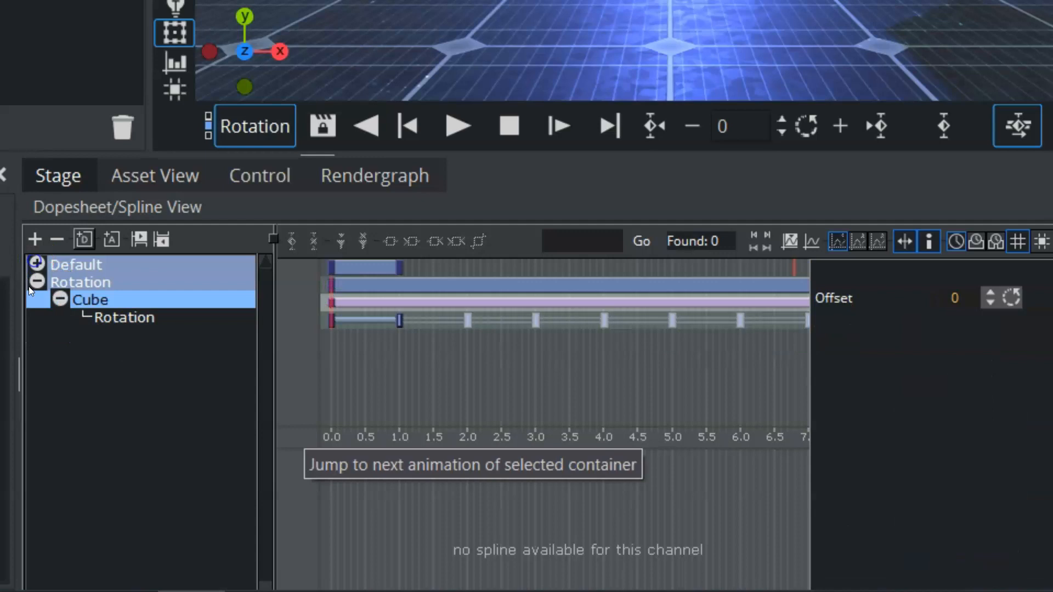
left_click(36, 282)
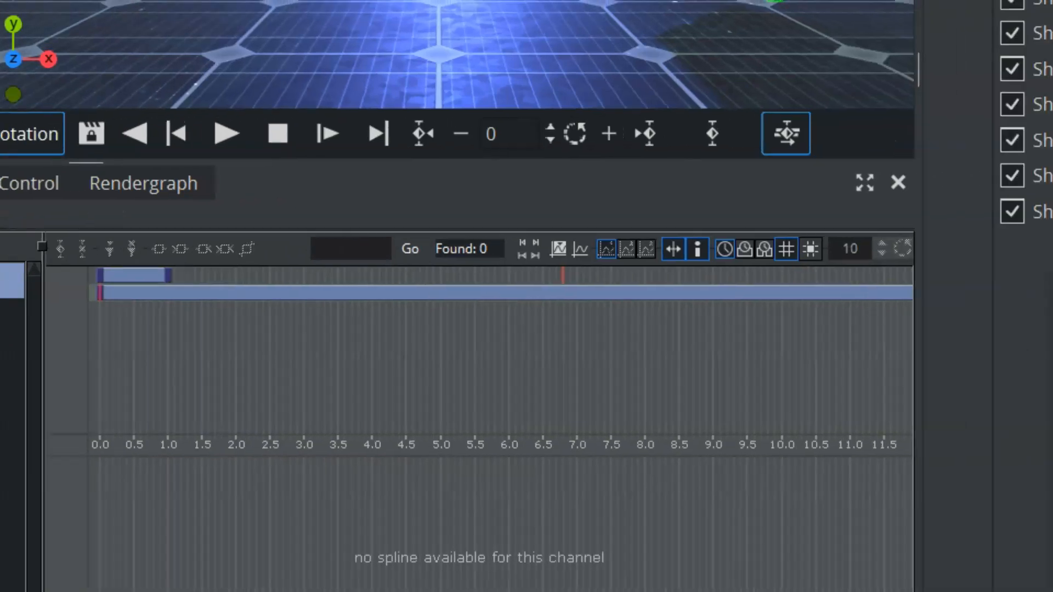
Step: Play the Rotation director and the Default director separately from the floating directors window to check each animation
left_click(862, 396)
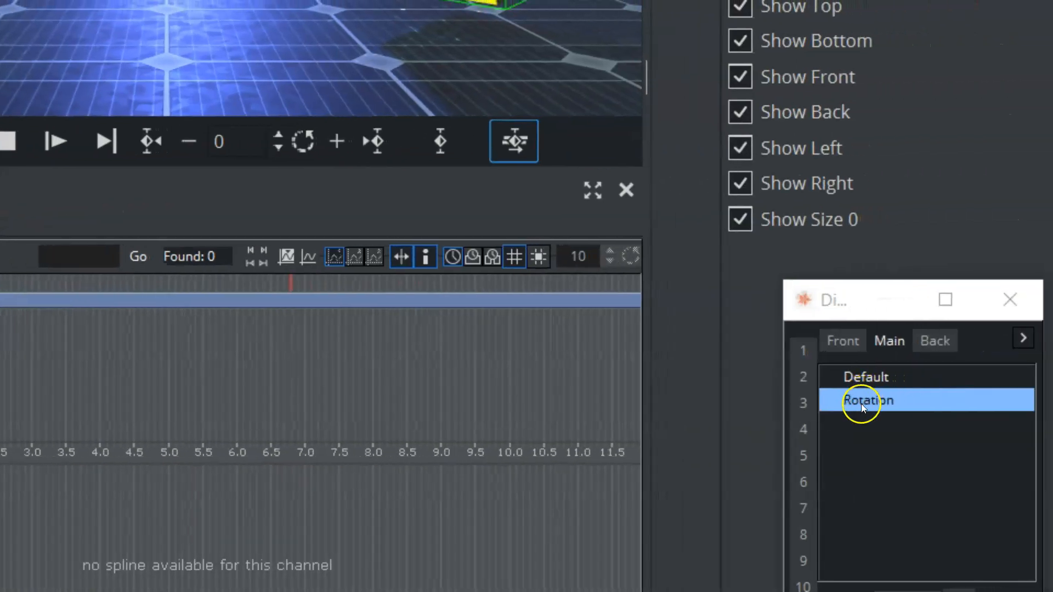
left_click(861, 404)
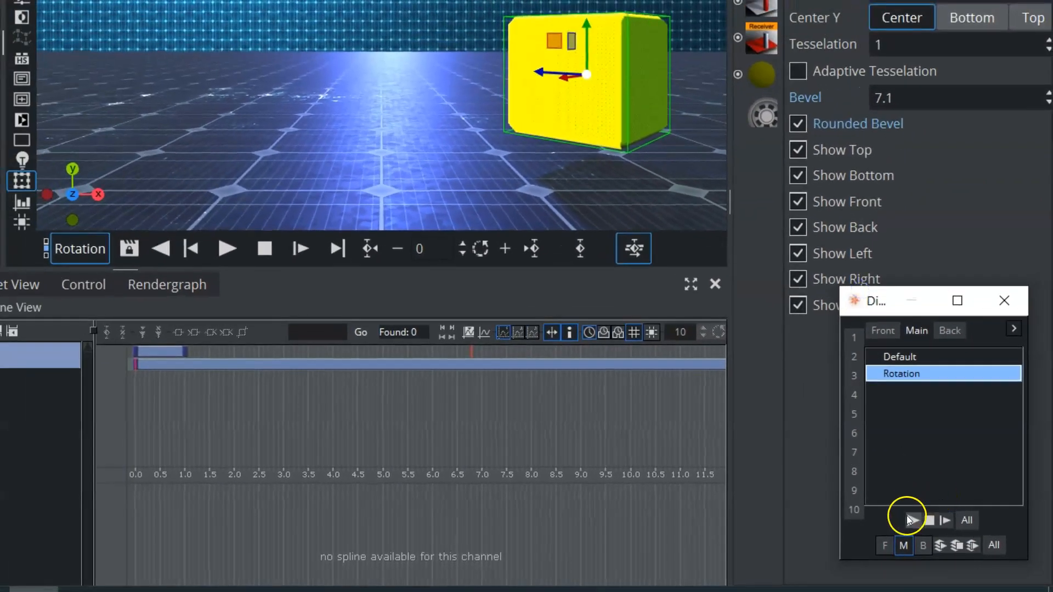
left_click(908, 518)
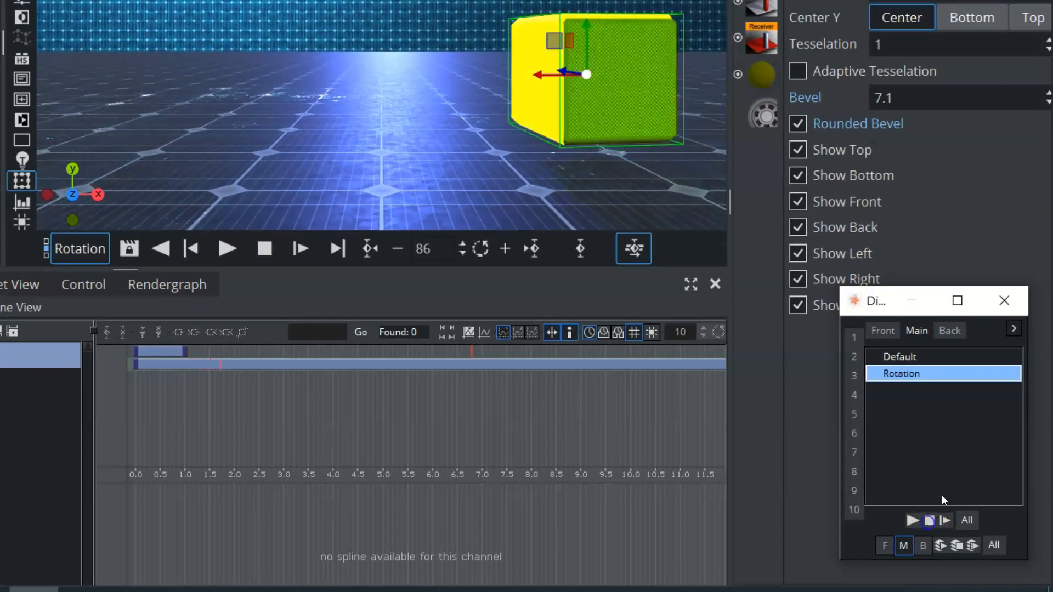
left_click(900, 358)
left_click(911, 519)
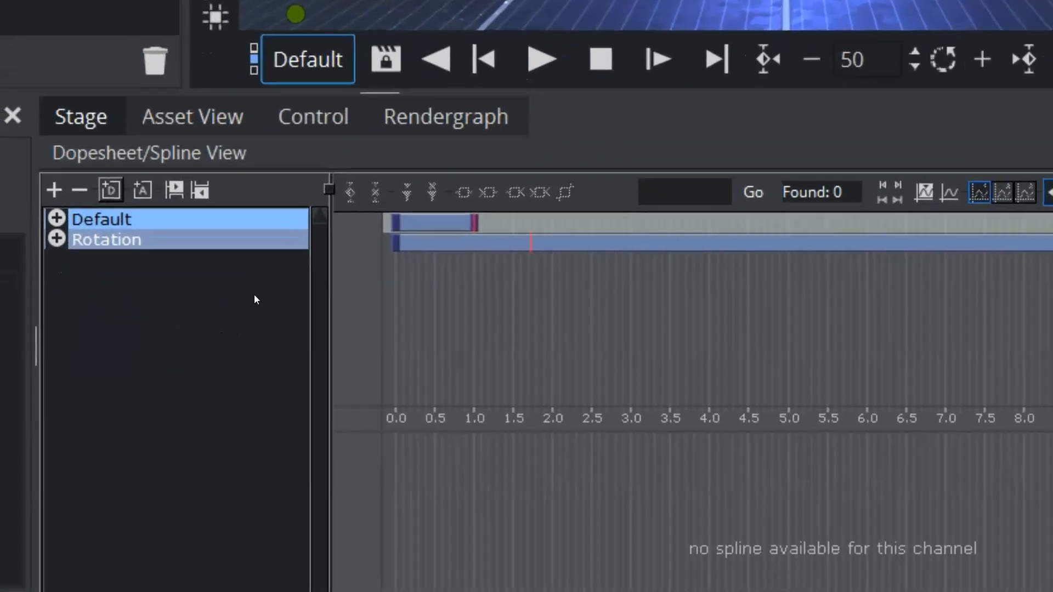
Step: Expand the Default director and examine the properties of its Cube container, Position channel and the director itself
left_click(89, 375)
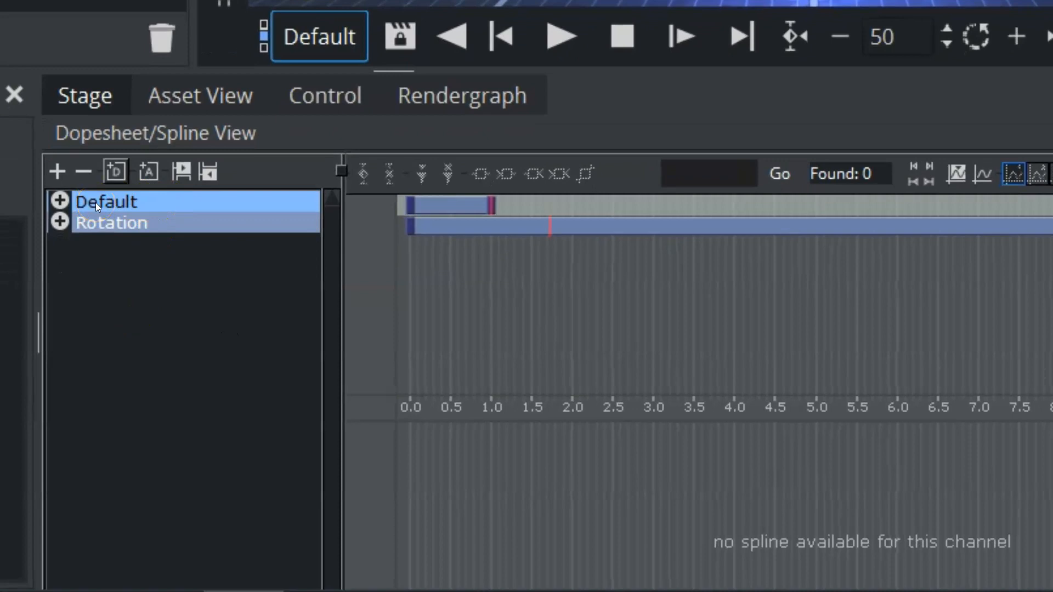
left_click(60, 201)
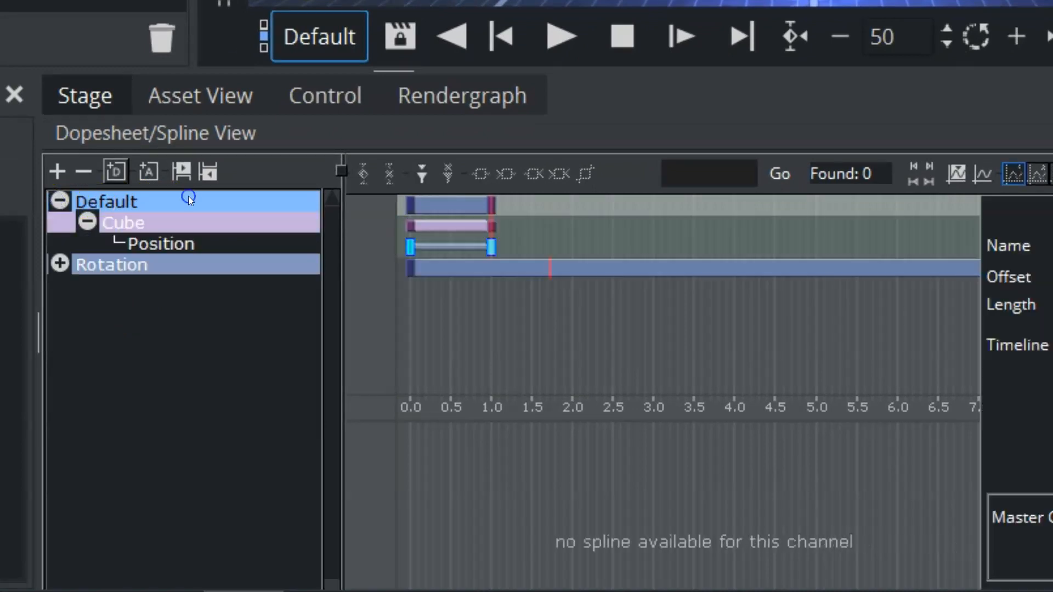
left_click(220, 221)
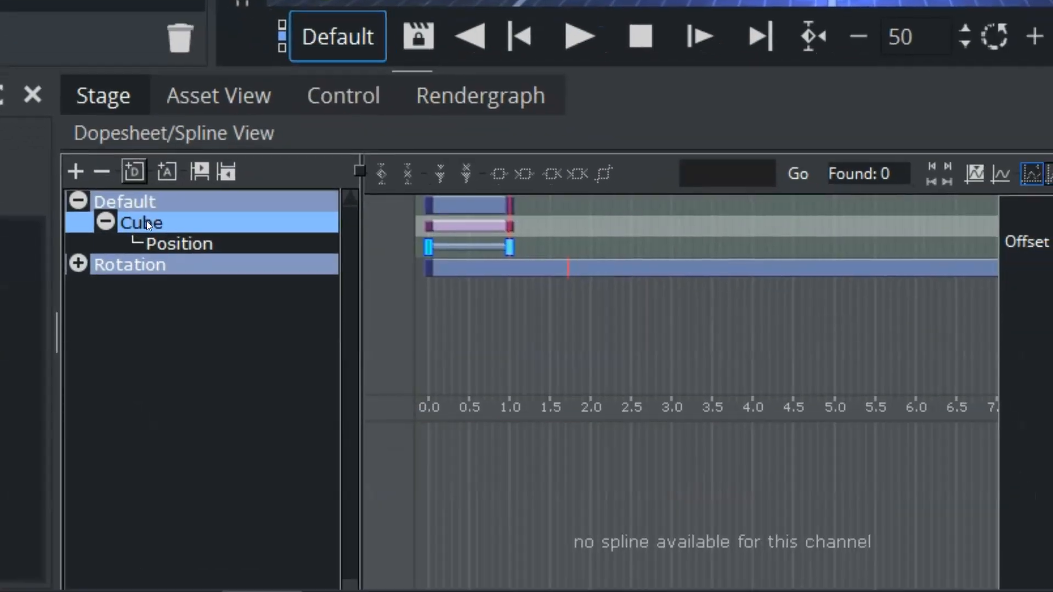
left_click(172, 243)
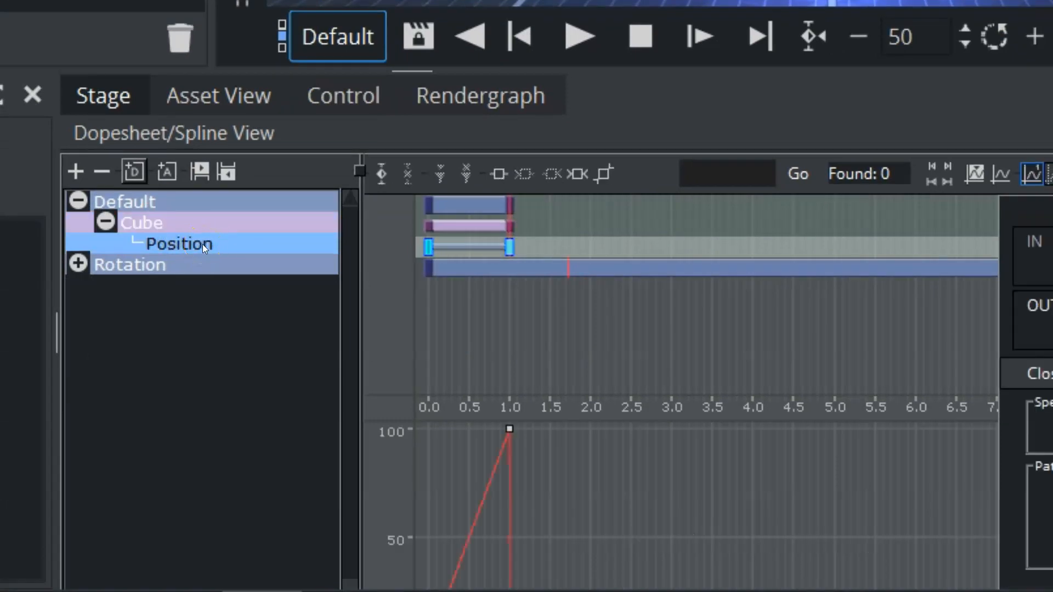
left_click(177, 222)
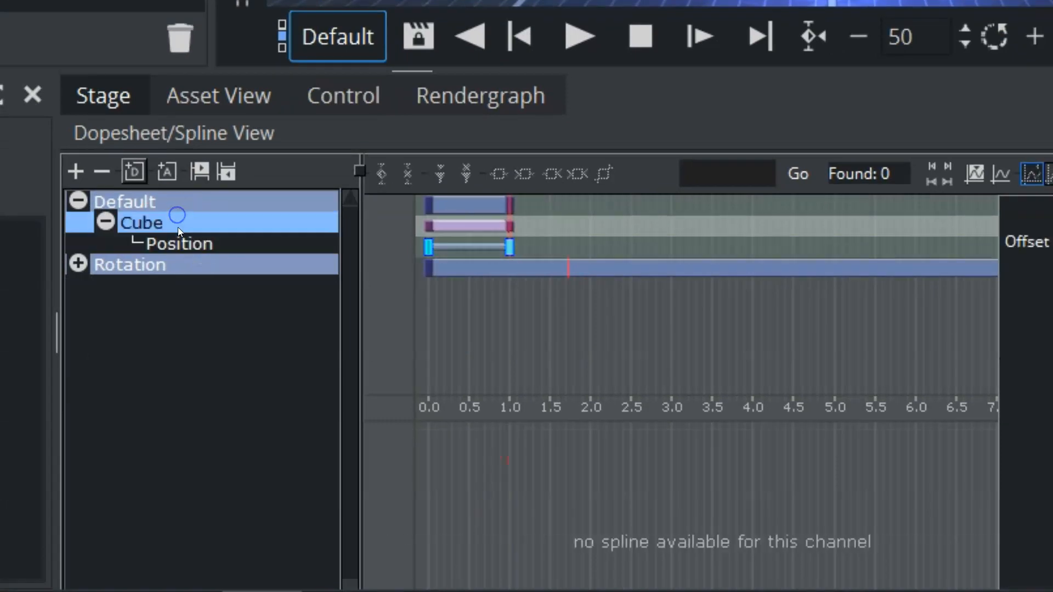
left_click(177, 207)
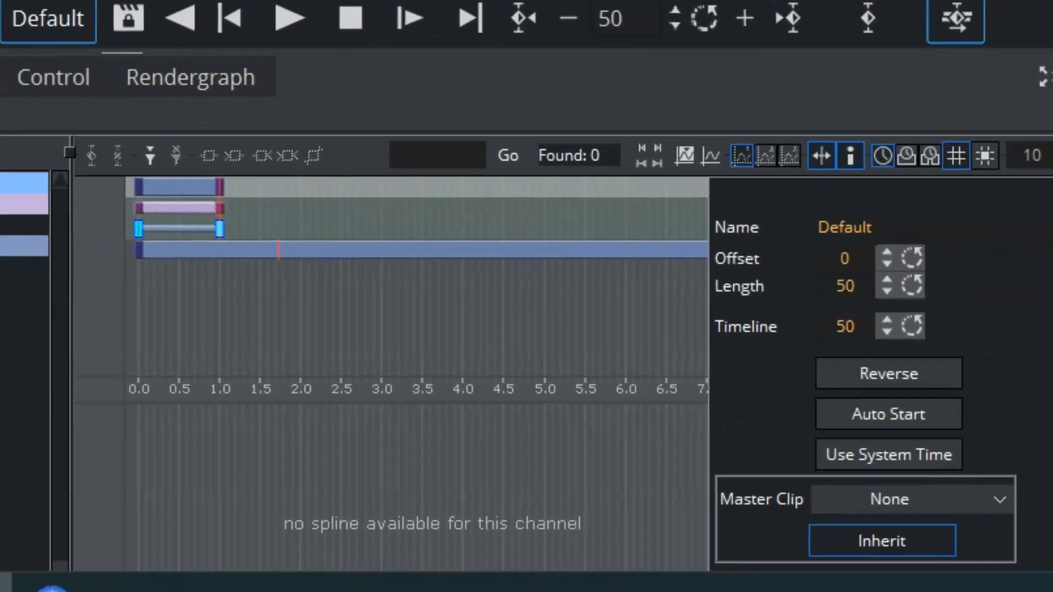
Step: Try shifting the Default director in time to an offset of 49, and undo the shift
left_click_drag(165, 191, 117, 184)
left_click_drag(191, 188, 90, 174)
left_click_drag(843, 261, 906, 262)
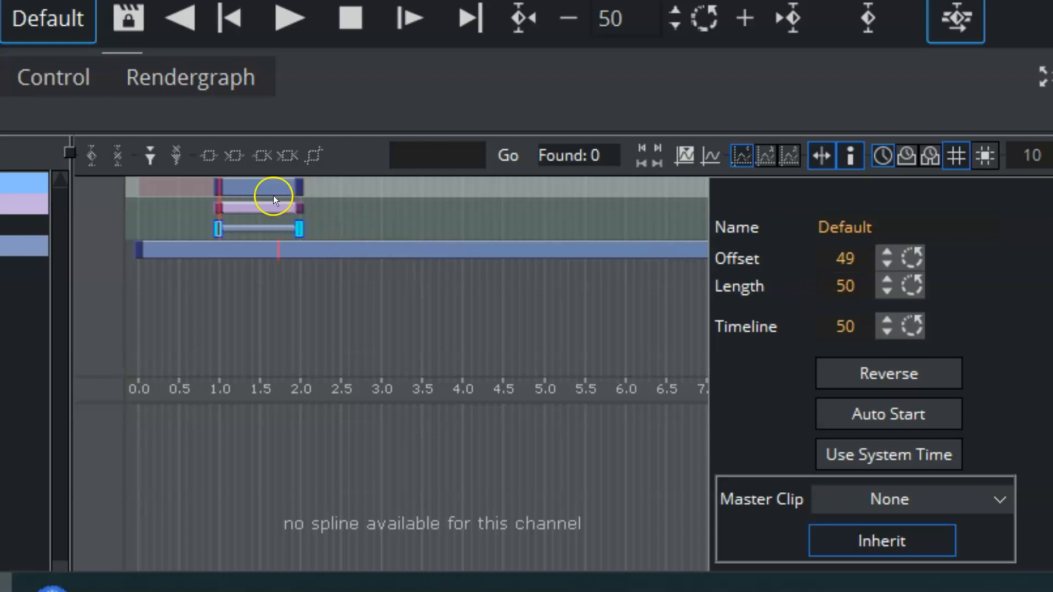
left_click(301, 186)
key("ctrl+z")
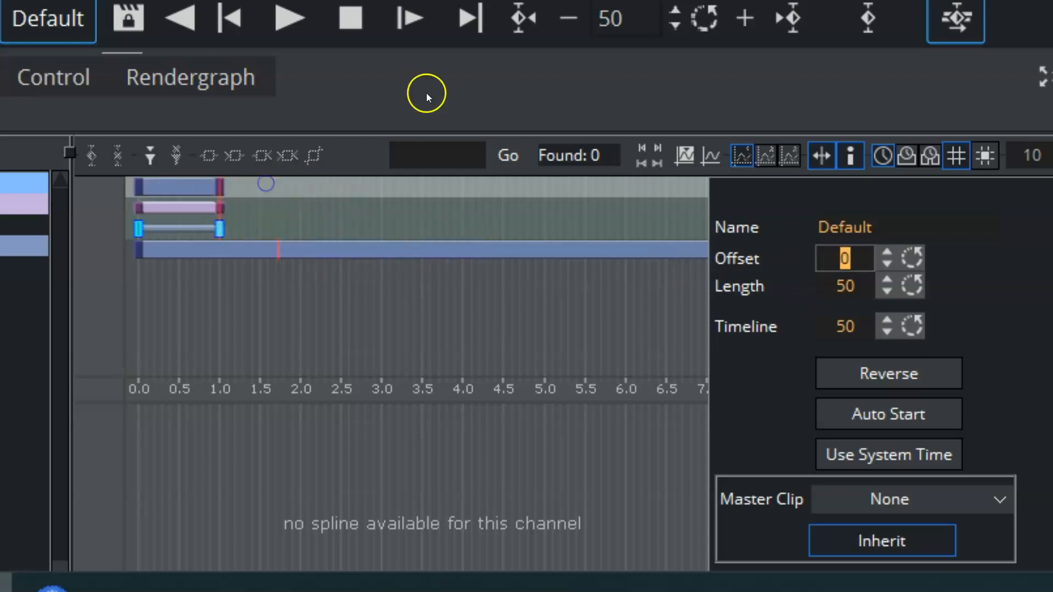
Step: Stretch the Default director to a length of 299, and pull the last Position keyframe back to frame 99
left_click_drag(219, 187, 292, 187)
left_click_drag(219, 183, 624, 183)
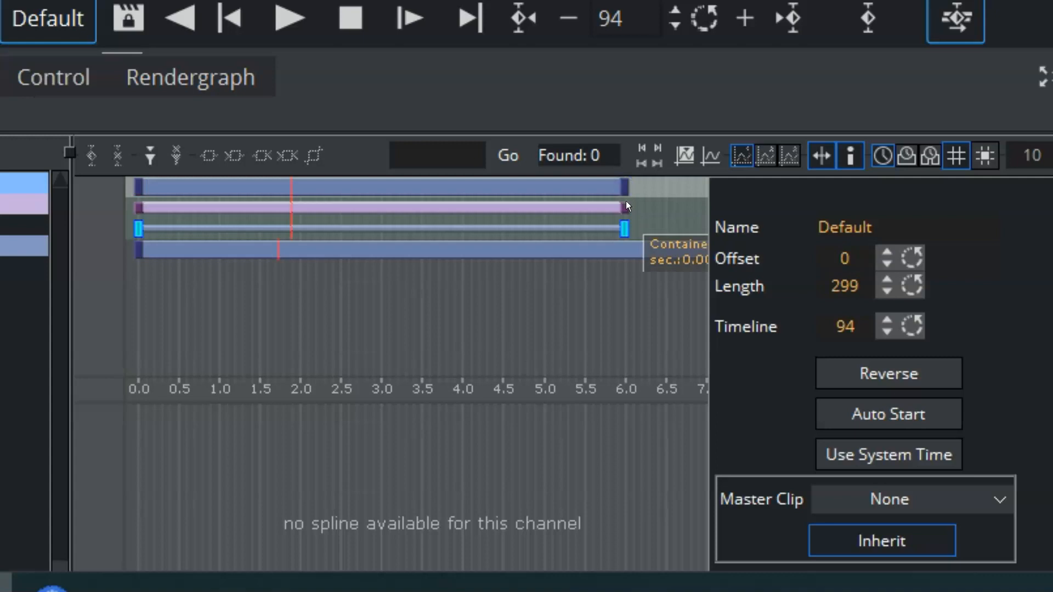
left_click(621, 229)
mouse_move(621, 229)
left_mouse_down()
mouse_move(293, 228)
mouse_move(295, 218)
left_mouse_up()
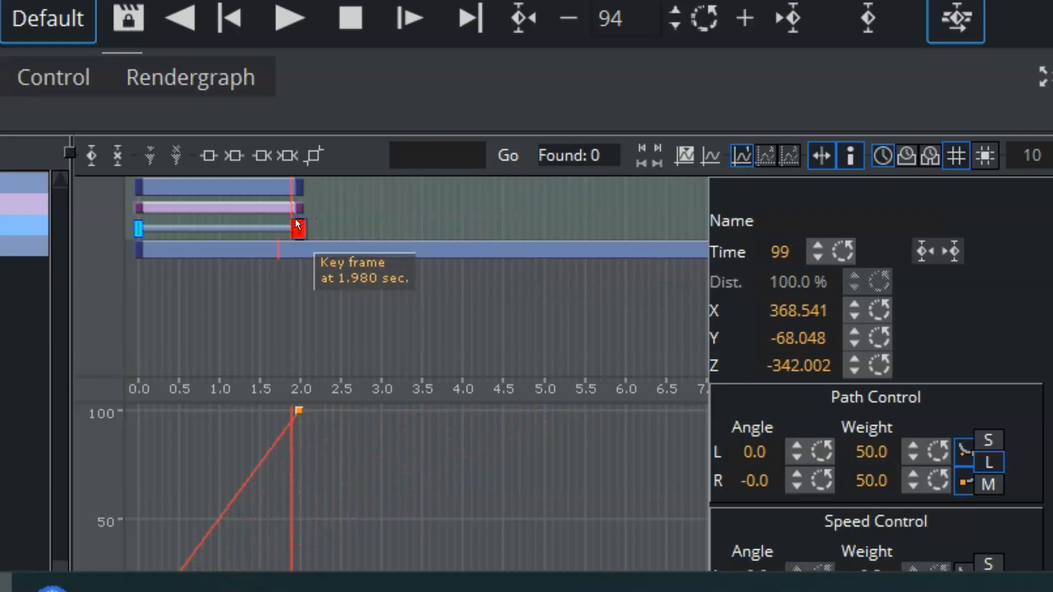
Step: Create a green section on the Default director from about 0.85 to 3.2 seconds, keeping the director's start at 0
left_click_drag(182, 185, 243, 185)
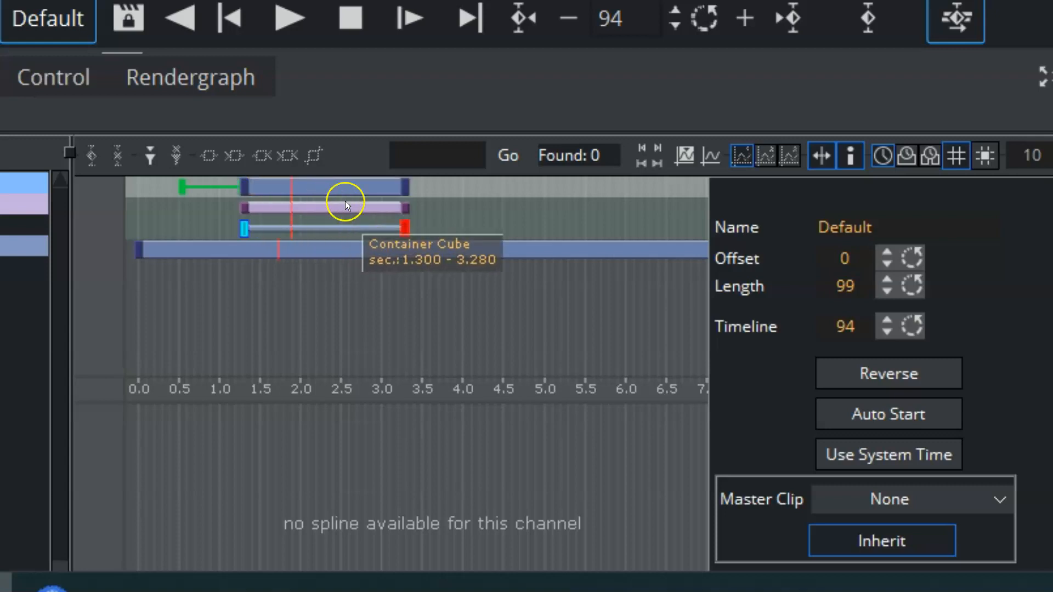
left_click_drag(306, 187, 111, 195)
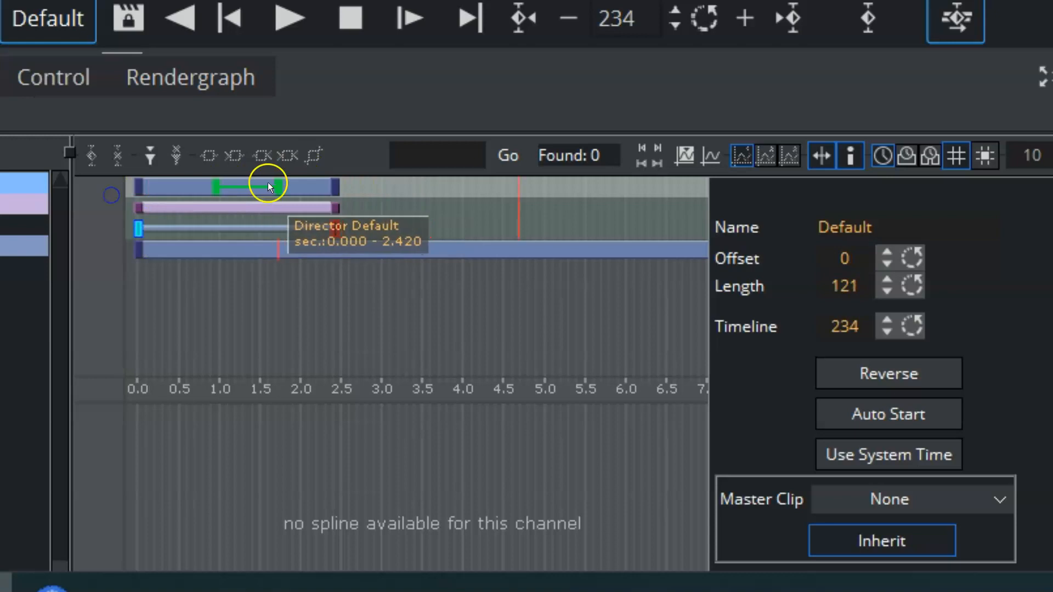
mouse_move(278, 183)
left_mouse_down()
mouse_move(510, 186)
mouse_move(198, 186)
mouse_move(443, 187)
mouse_move(400, 188)
left_mouse_up()
left_click(233, 188)
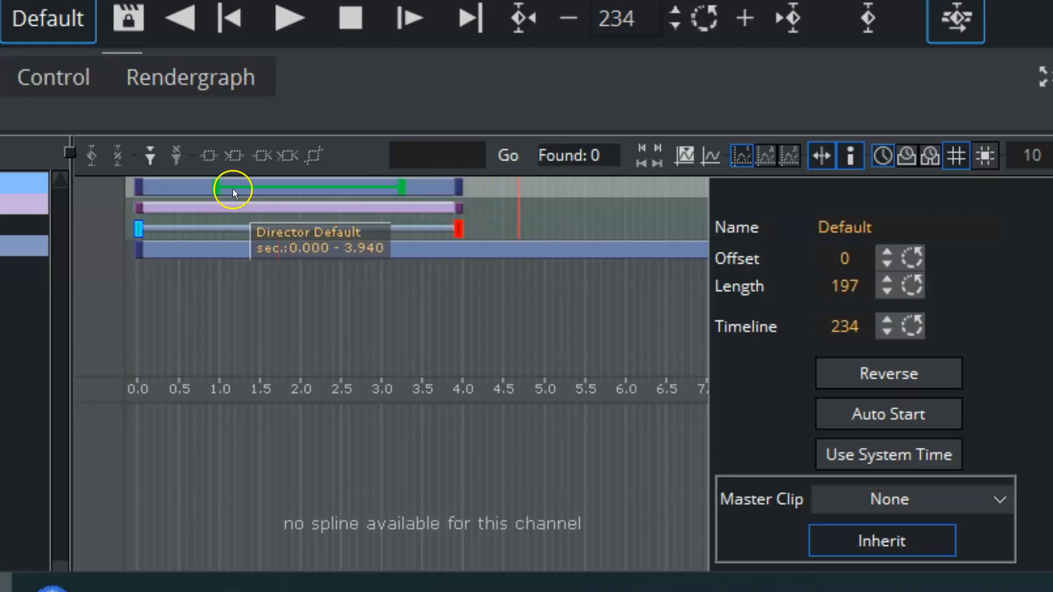
left_click(216, 187)
mouse_move(216, 187)
left_mouse_down()
mouse_move(197, 182)
mouse_move(206, 187)
left_mouse_up()
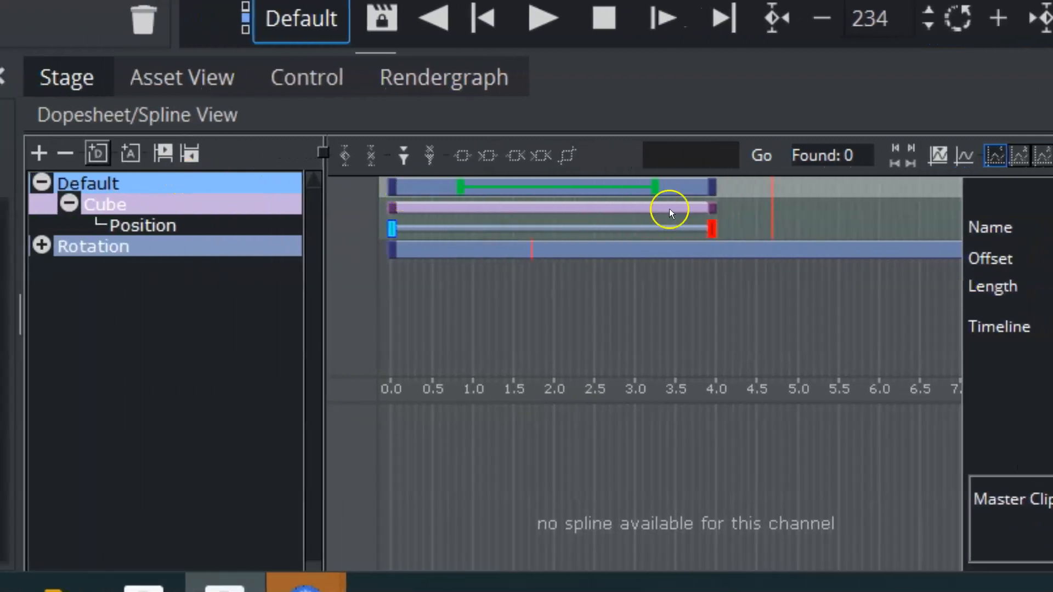
Step: Add a stop at frame 234 to the Default director and delete it again
left_click(137, 179)
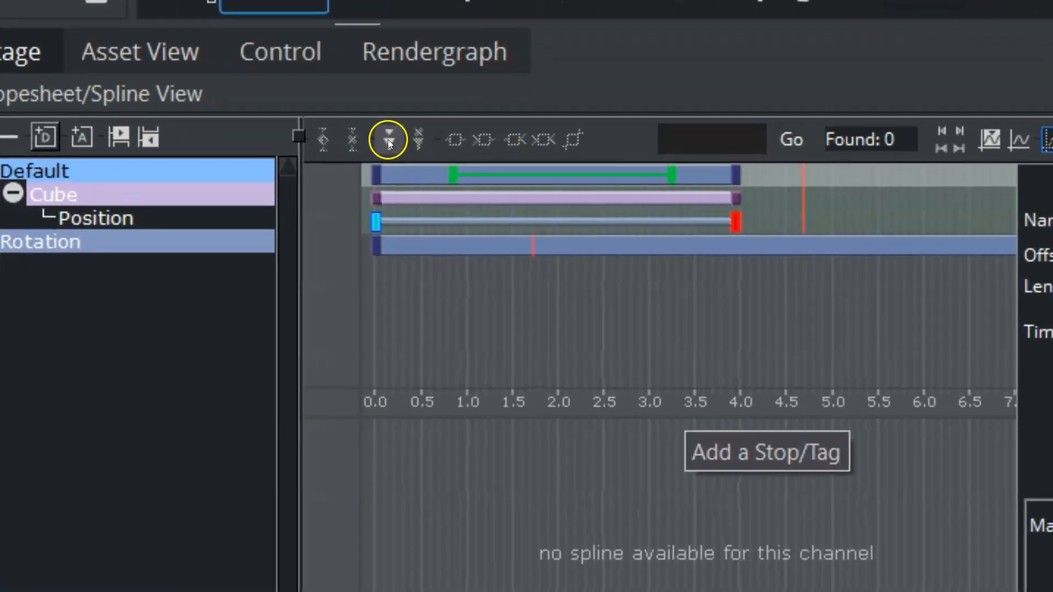
left_click(387, 137)
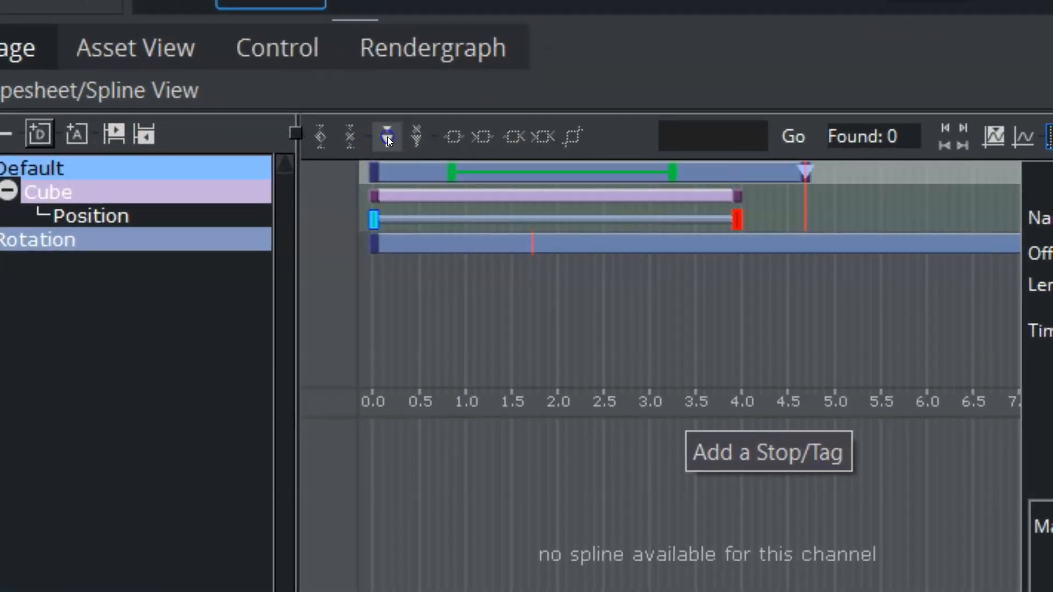
left_click(804, 168)
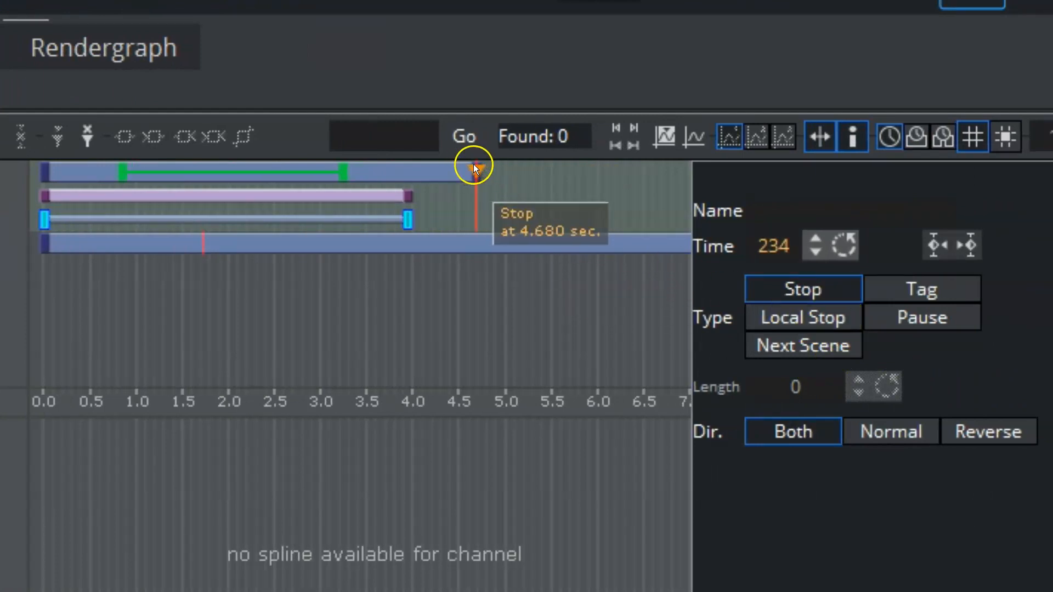
left_click(88, 137)
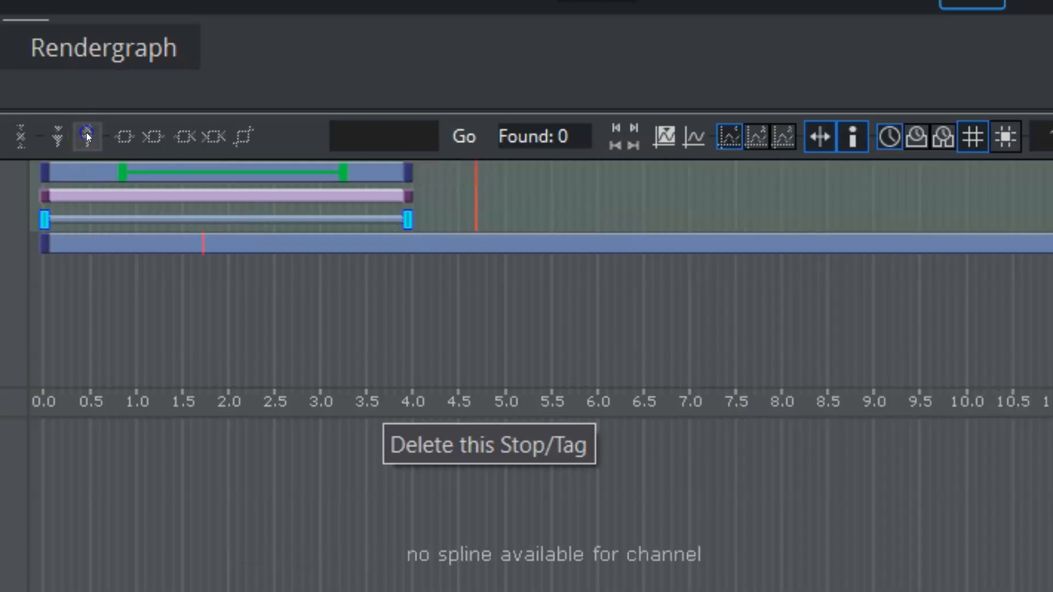
left_click(83, 135)
Step: Rename the Default director as position in its properties
left_click(11, 172)
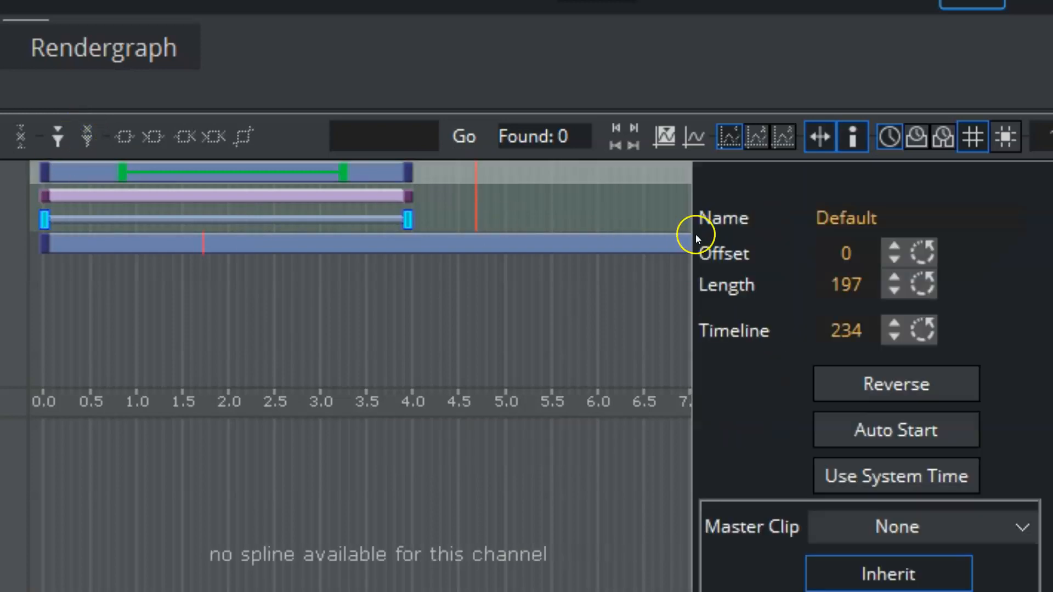
left_click(873, 218)
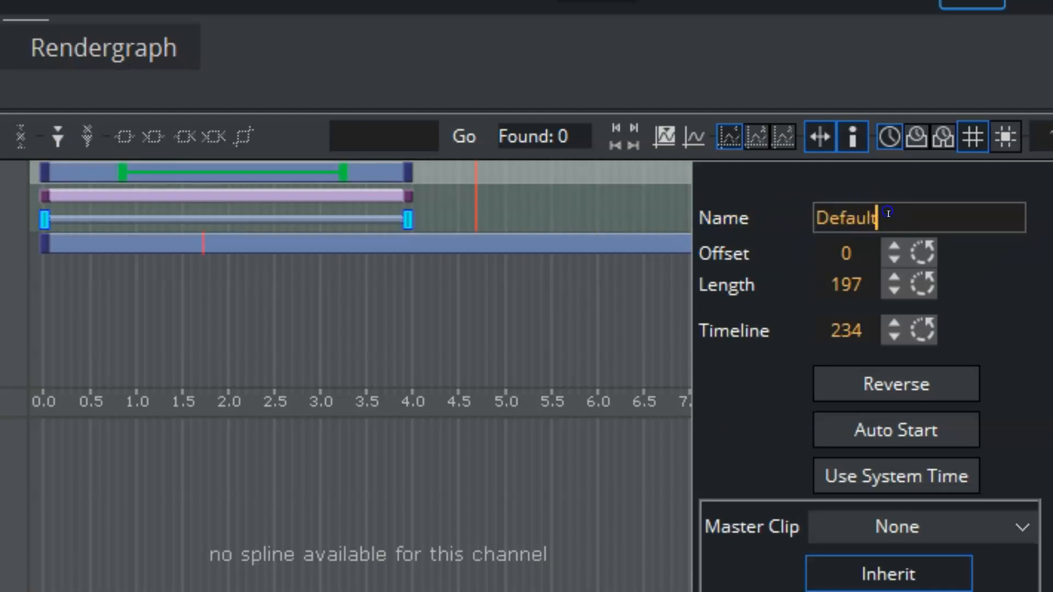
left_click_drag(900, 209, 817, 202)
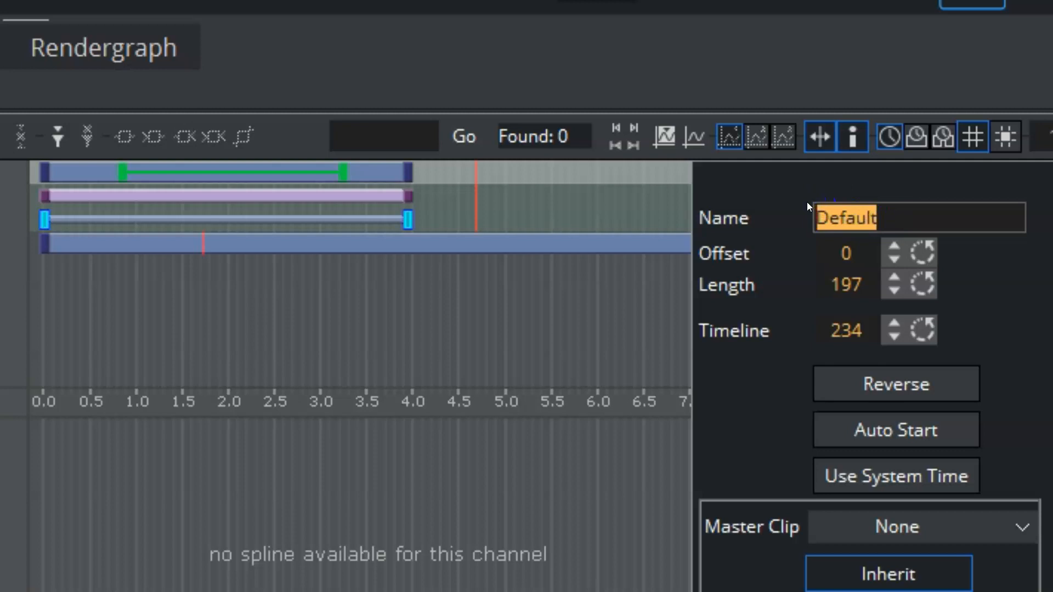
type("position")
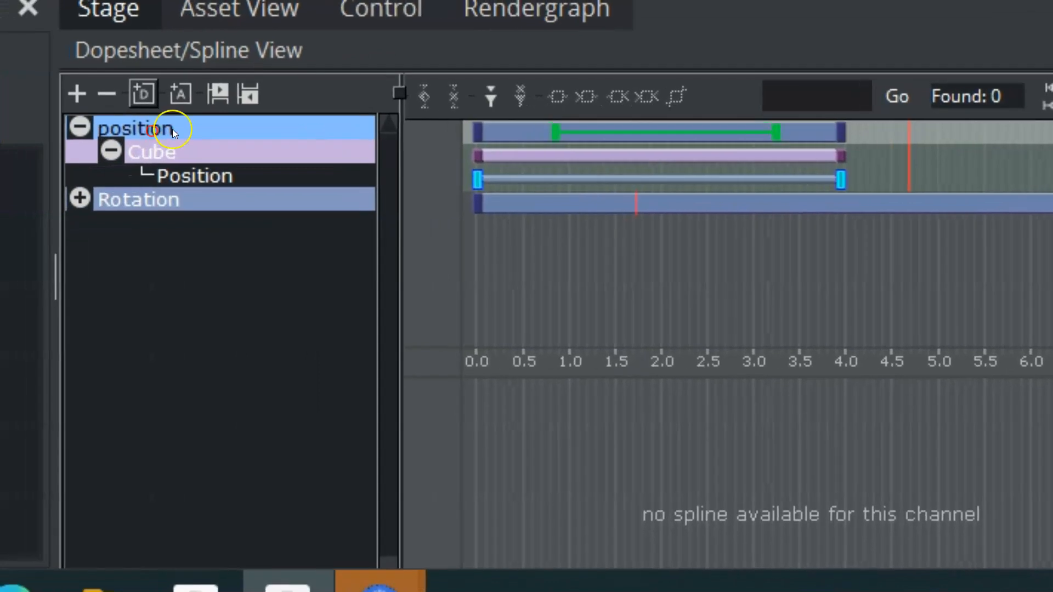
right_click(172, 130)
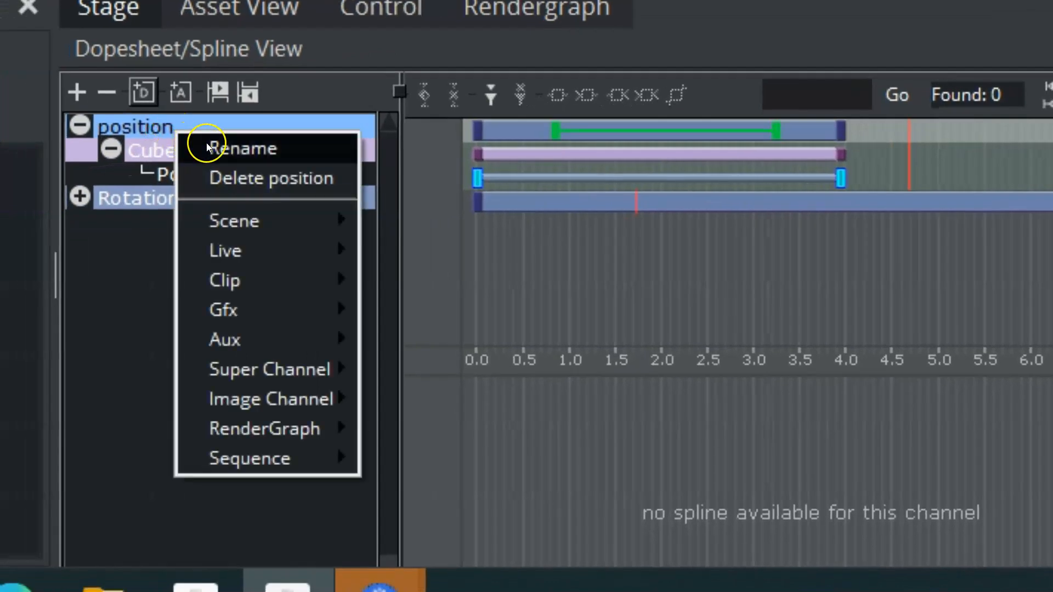
left_click(157, 121)
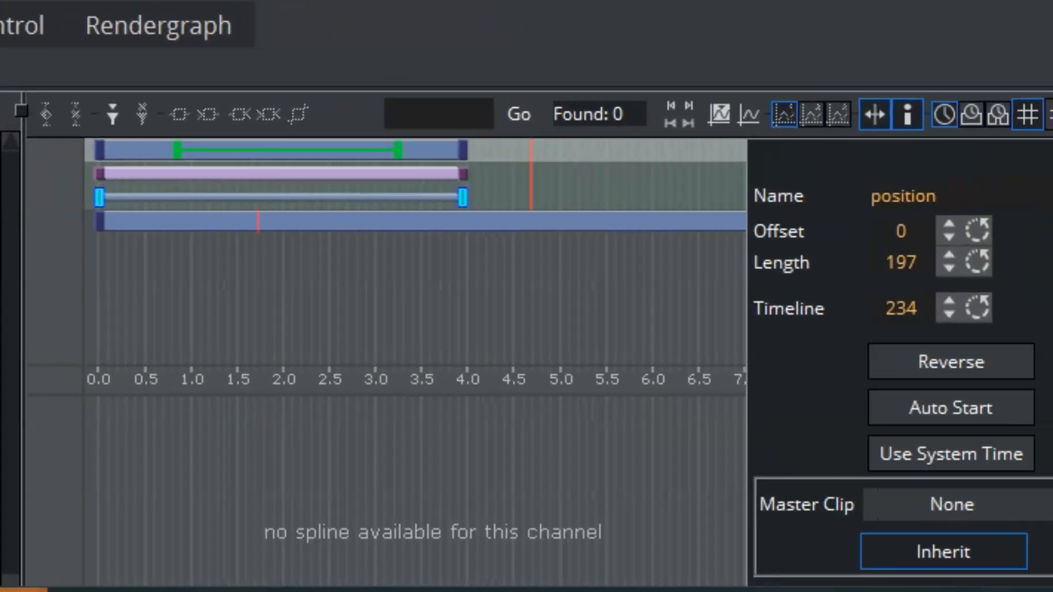
Step: Extend the position director to a length of 240 with its offset at 0
mouse_move(896, 232)
left_mouse_down()
mouse_move(926, 232)
mouse_move(884, 233)
left_mouse_up()
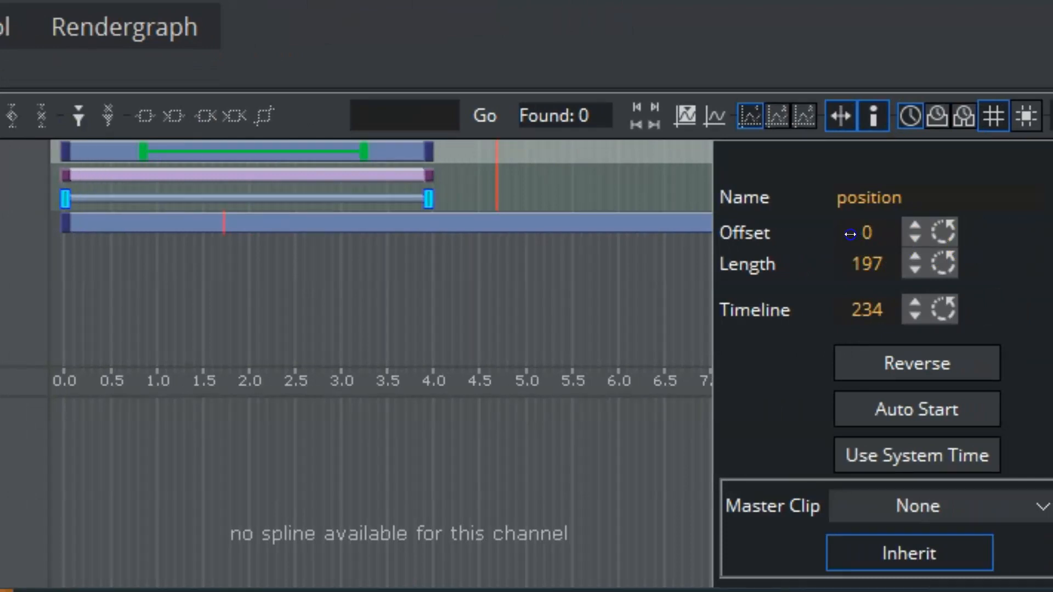
left_click(851, 234)
left_click_drag(857, 255, 981, 260)
left_click_drag(583, 158, 508, 155)
Step: Move the position director's timeline to frame 182
left_click_drag(860, 309, 790, 303)
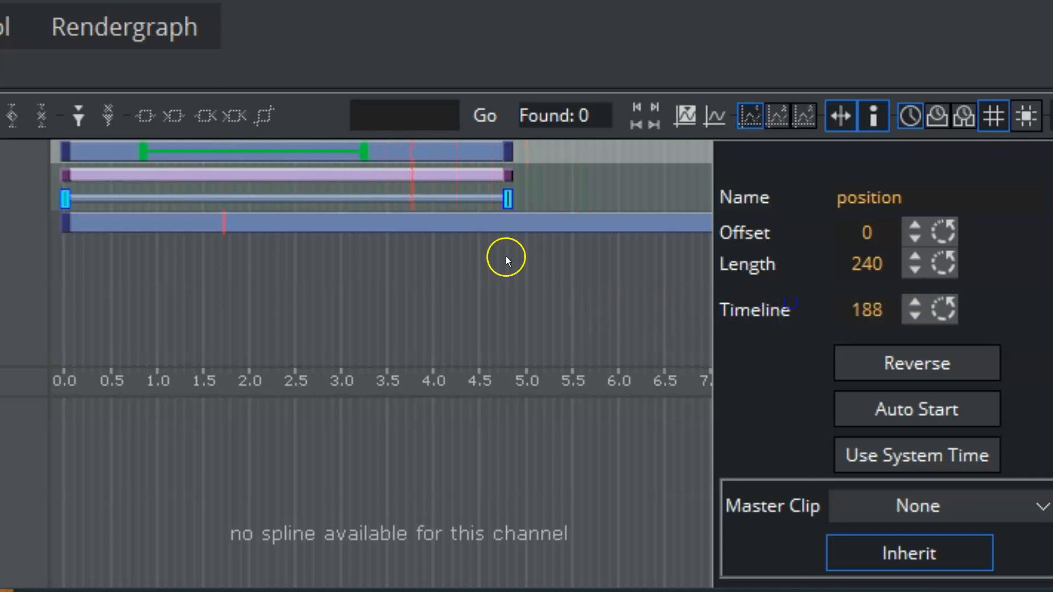
left_click_drag(413, 182, 405, 185)
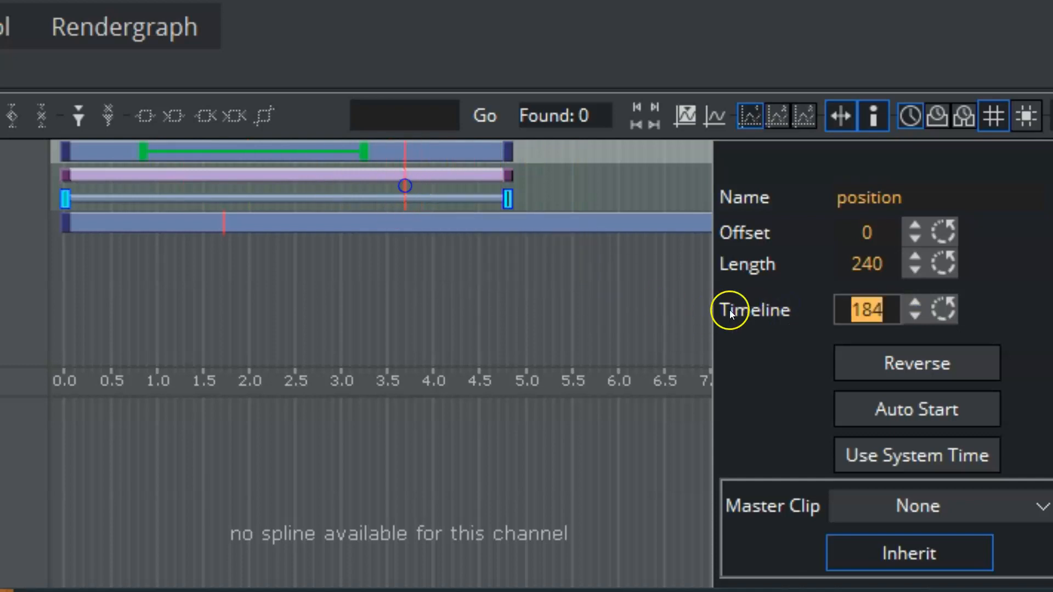
left_click_drag(856, 309, 857, 310)
left_click(857, 310)
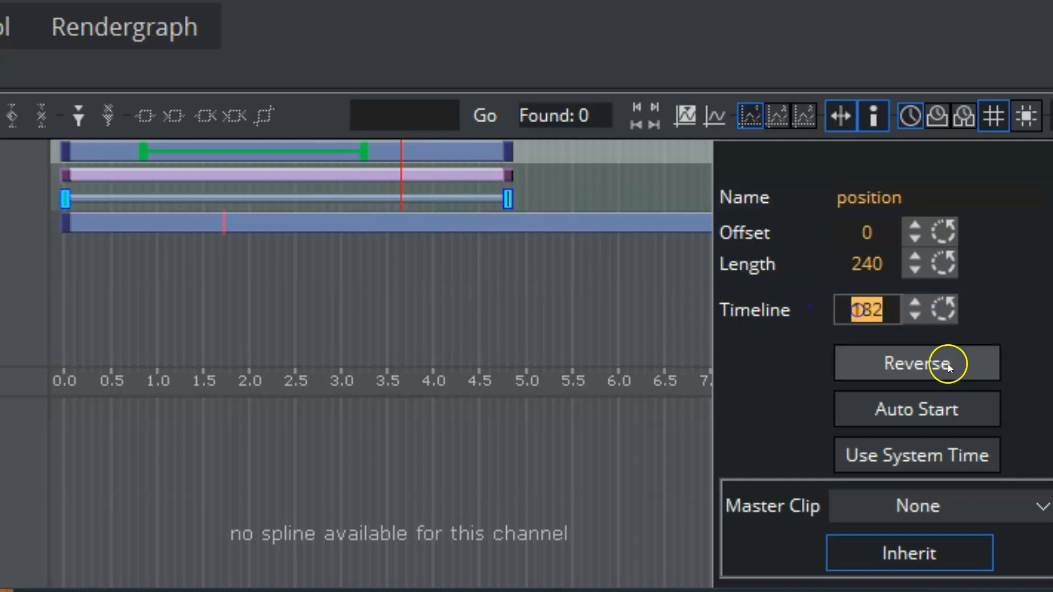
Step: Enable Reverse, Auto Start and Use System Time for the position director, and switch all three off again
left_click(890, 362)
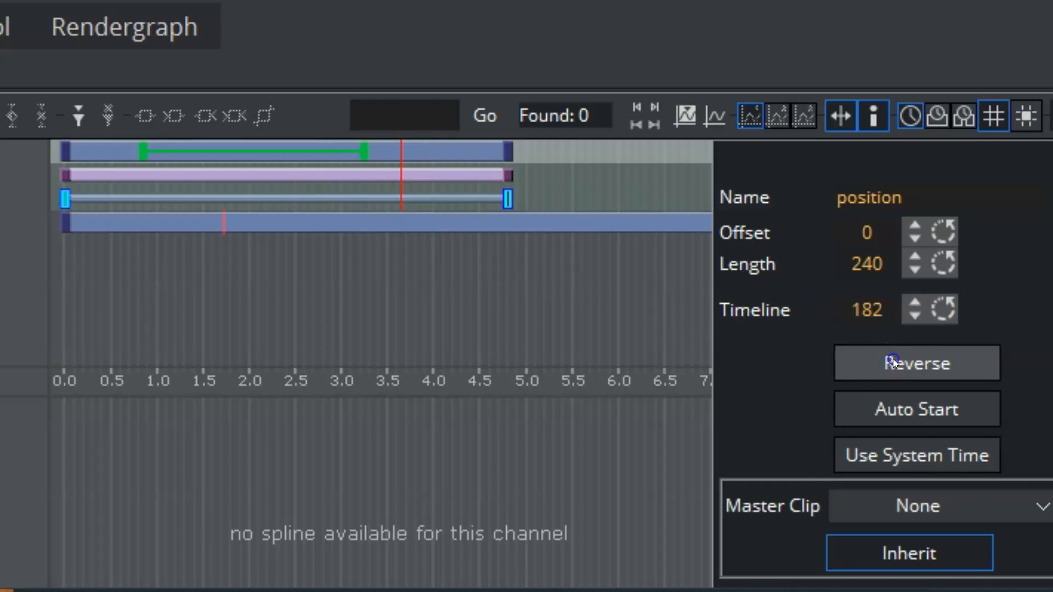
left_click(906, 411)
left_click(908, 455)
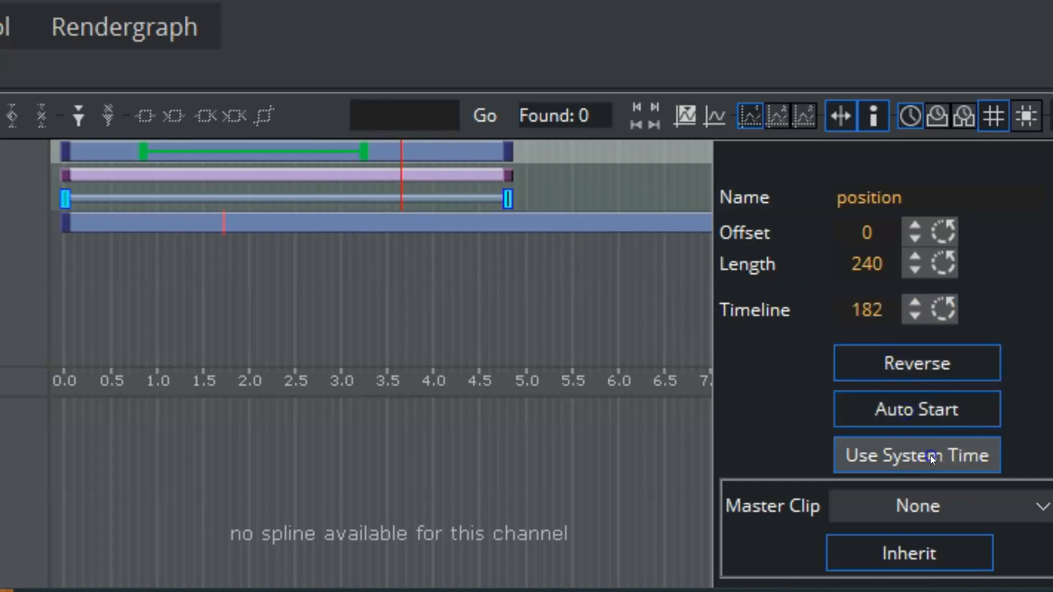
left_click(908, 363)
left_click(920, 409)
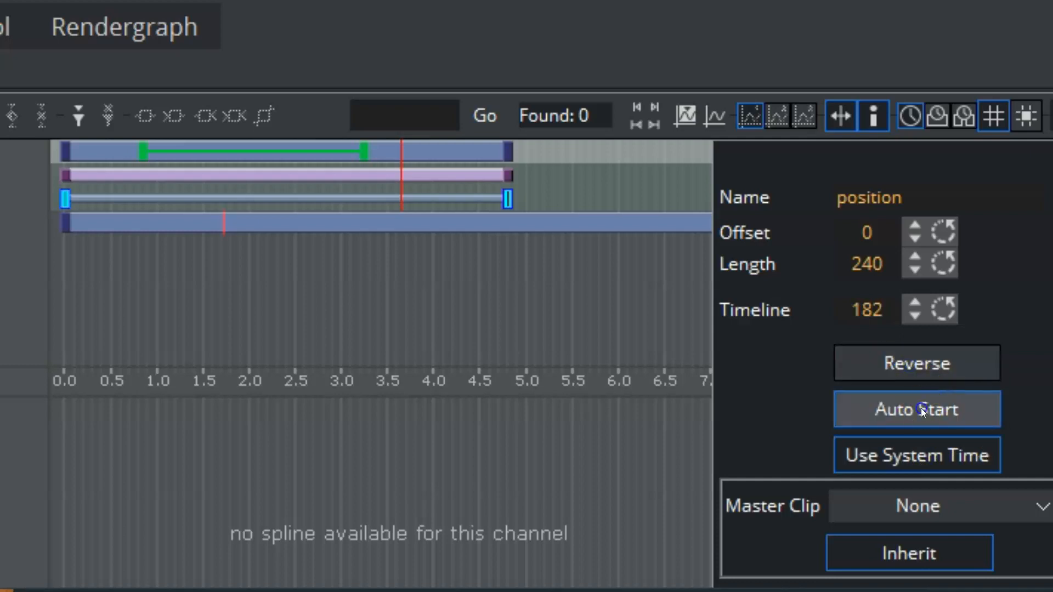
left_click(902, 450)
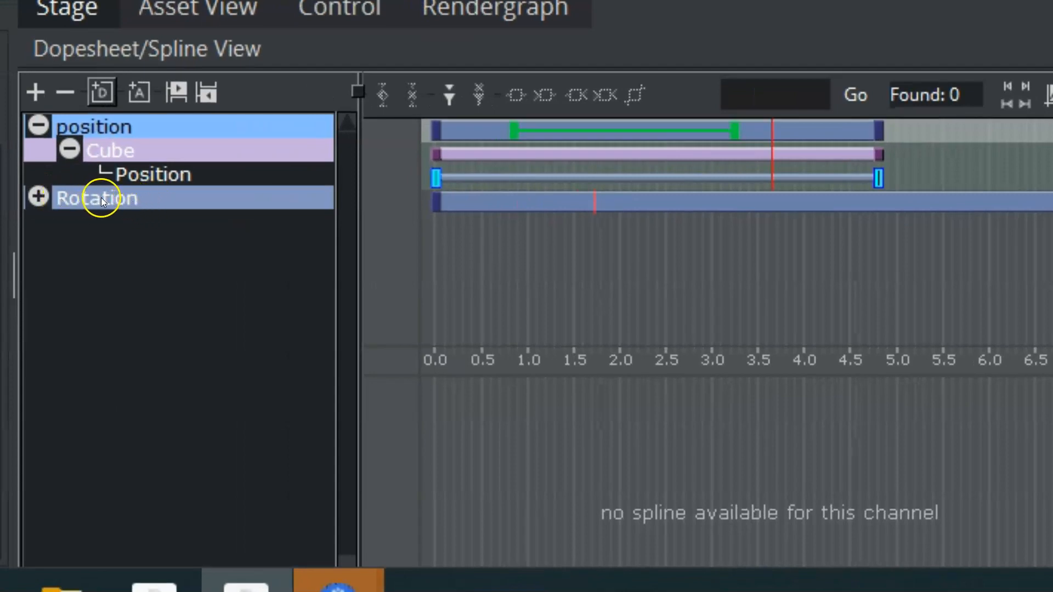
Step: Expand the Rotation director and move the cube's Position channel from the position director into it
left_click(38, 197)
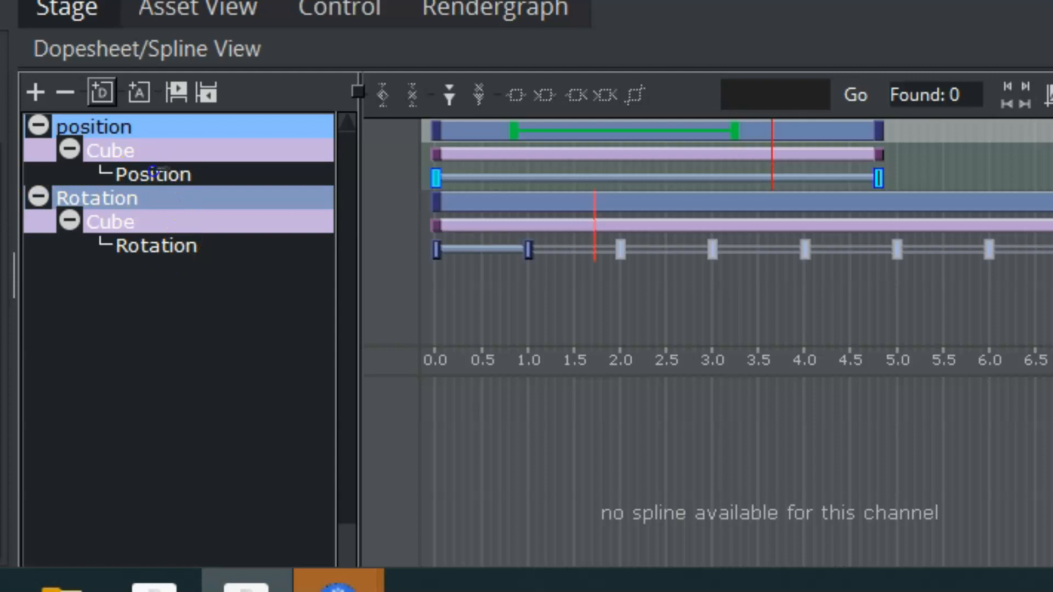
left_click(174, 175)
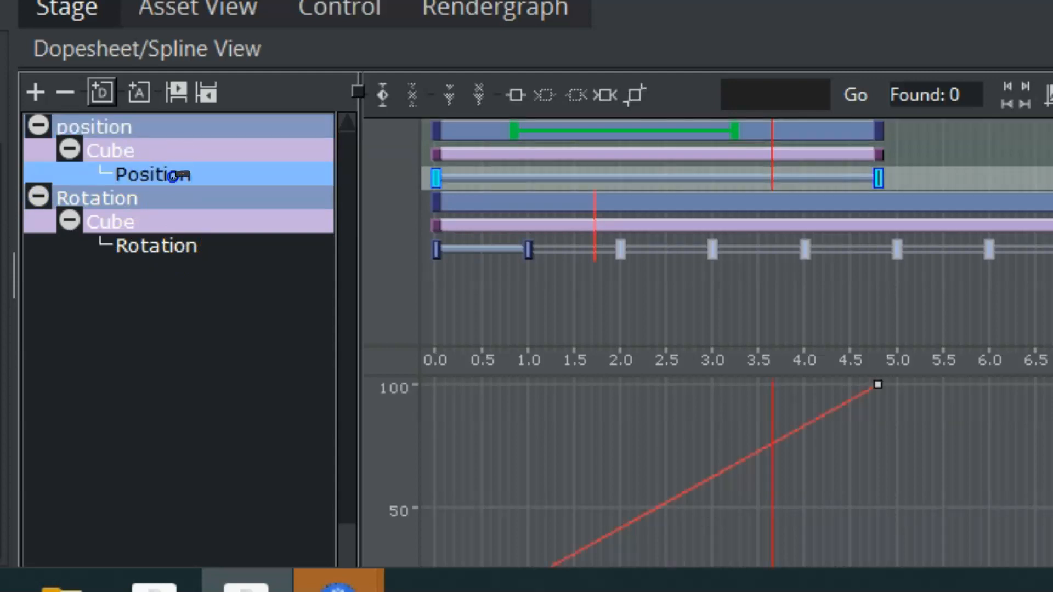
double_click(144, 196)
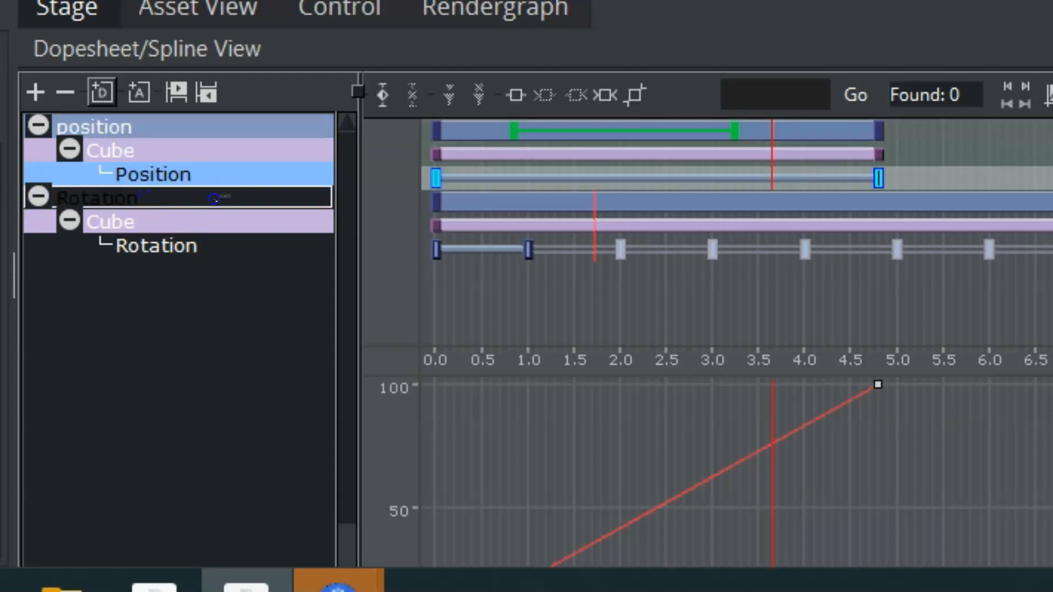
left_click_drag(218, 186, 220, 198)
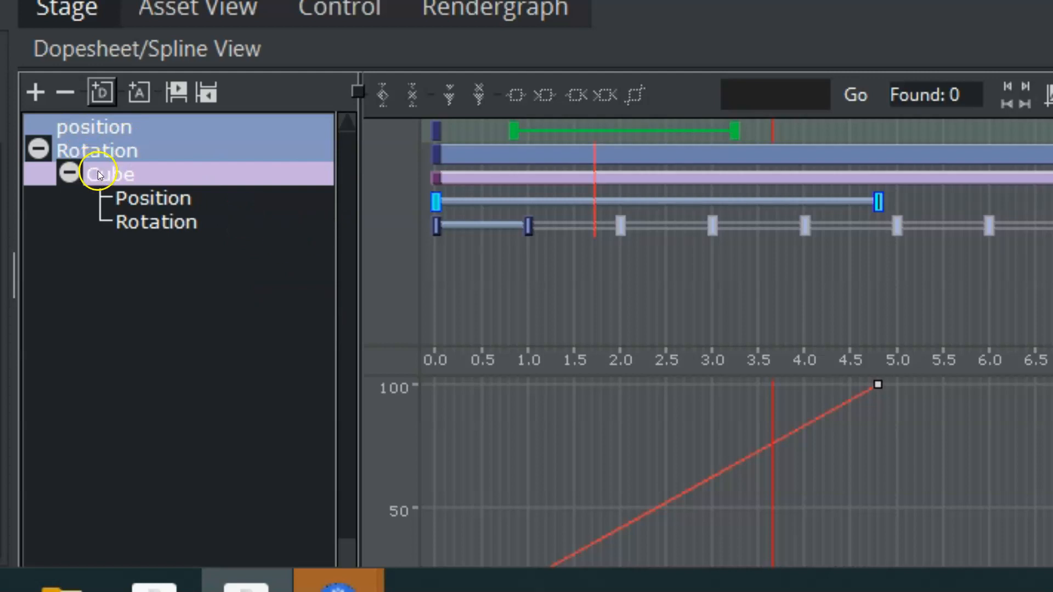
Step: Move the cube's Rotation channel from the Rotation director into the position director
double_click(116, 126)
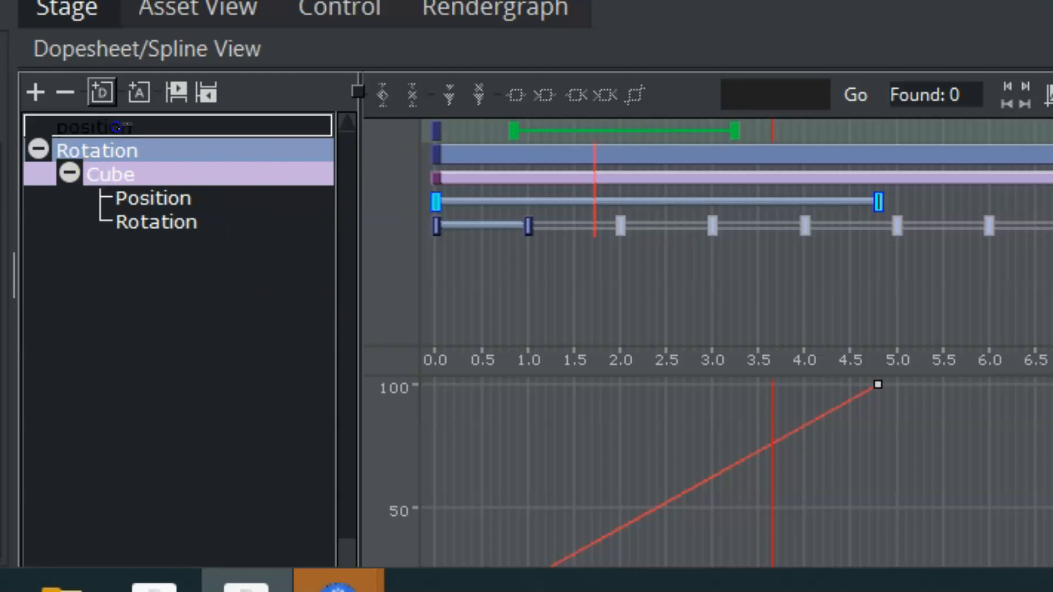
key("Return")
left_click(103, 163)
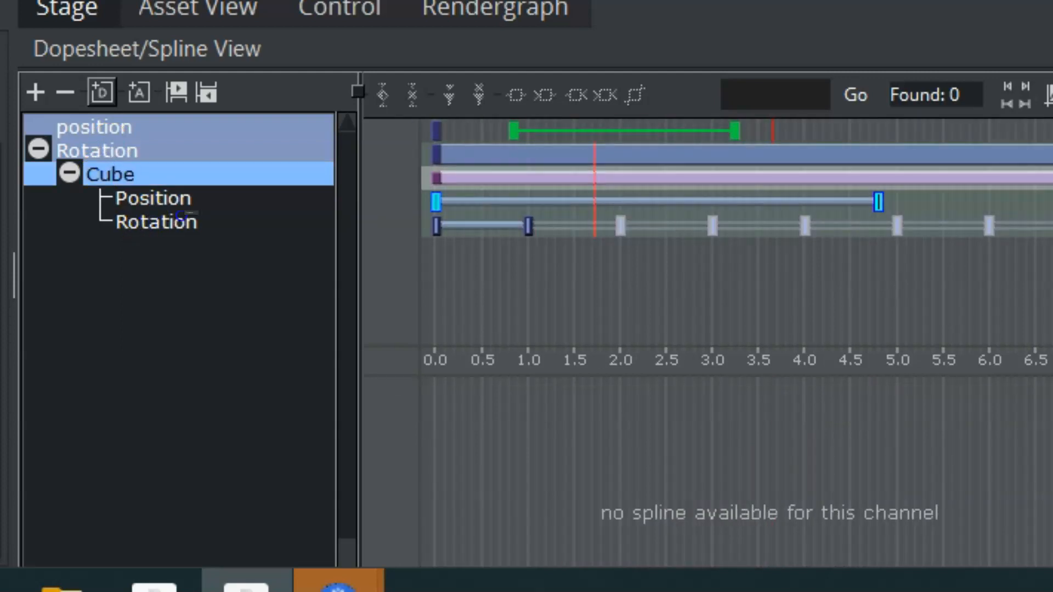
double_click(175, 127)
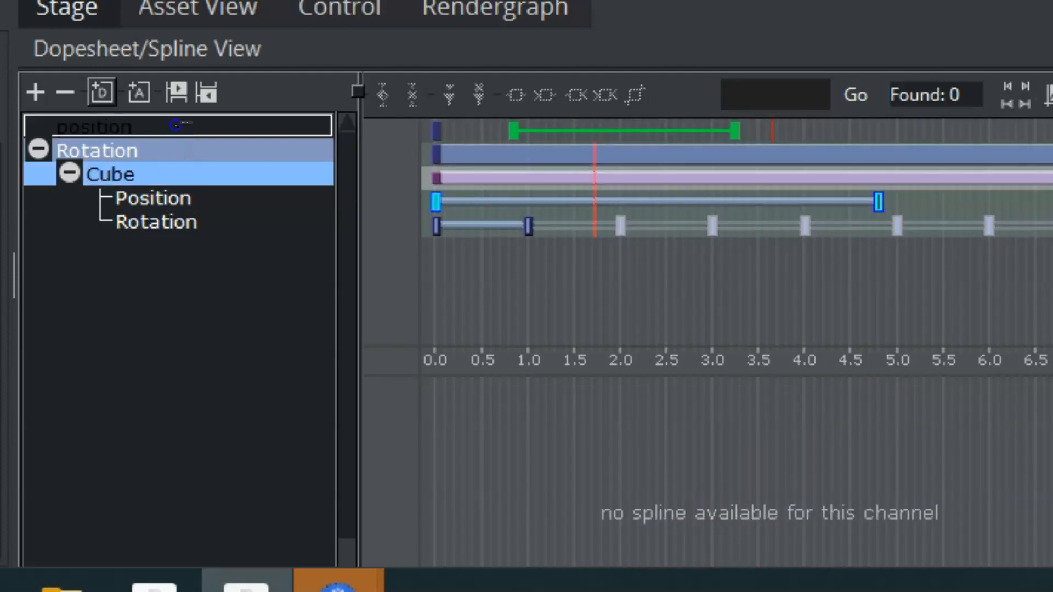
key("Return")
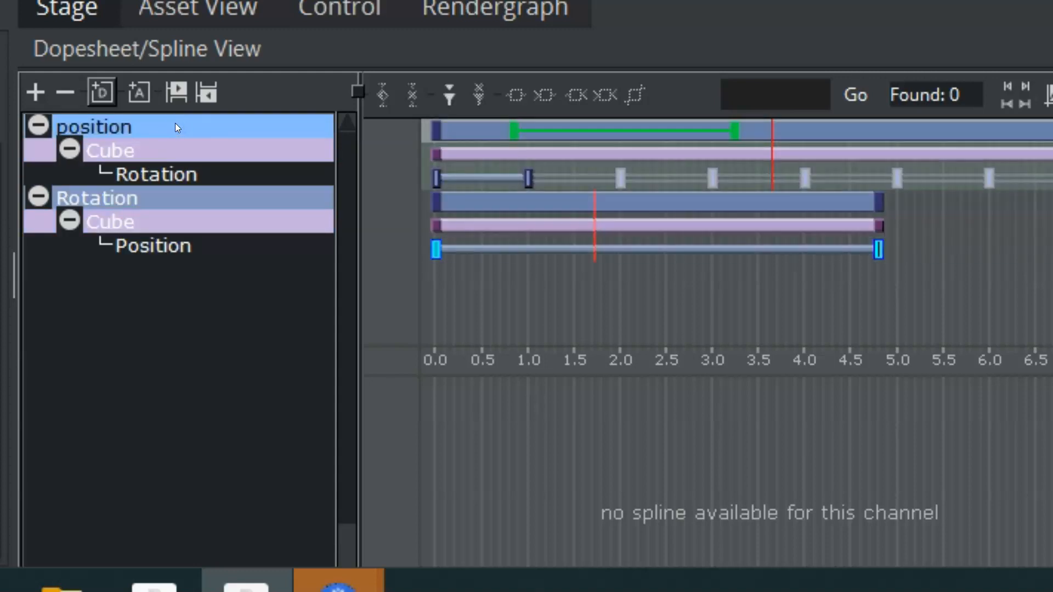
Step: Add the scene's currentCamera channel to the position director
right_click(123, 128)
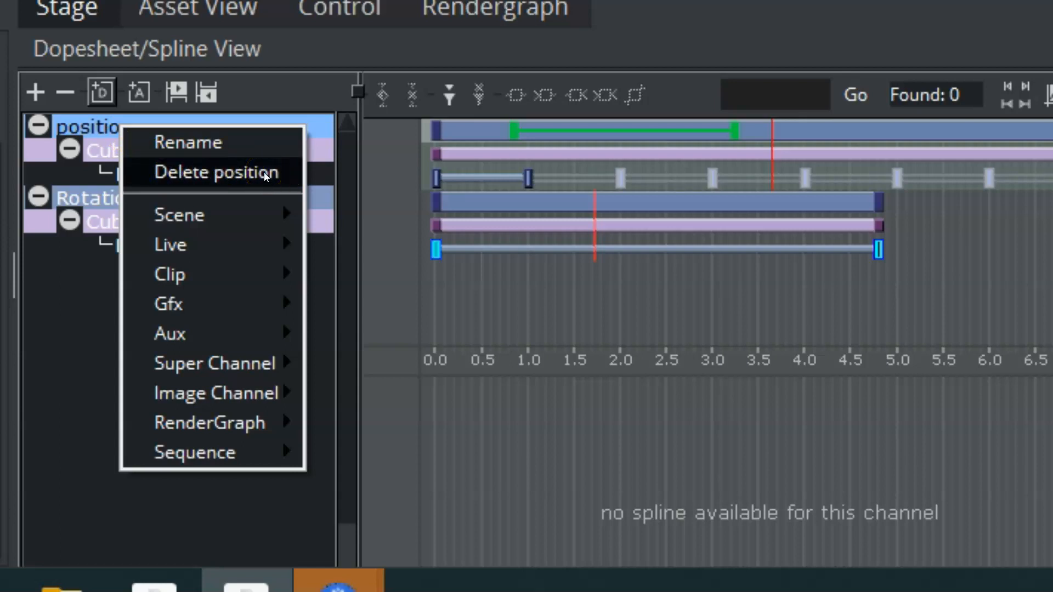
mouse_move(175, 218)
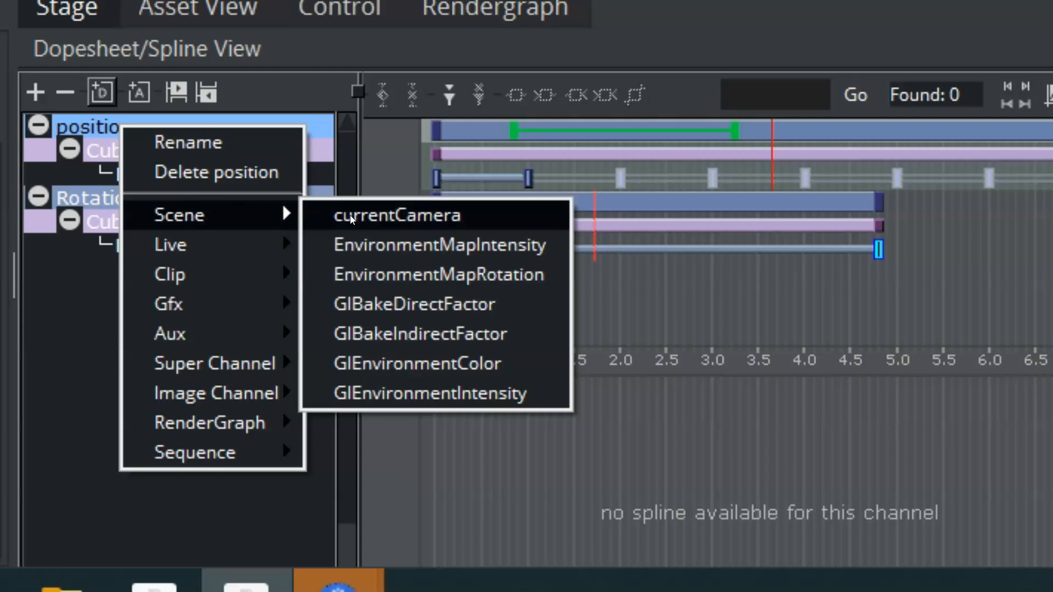
mouse_move(201, 244)
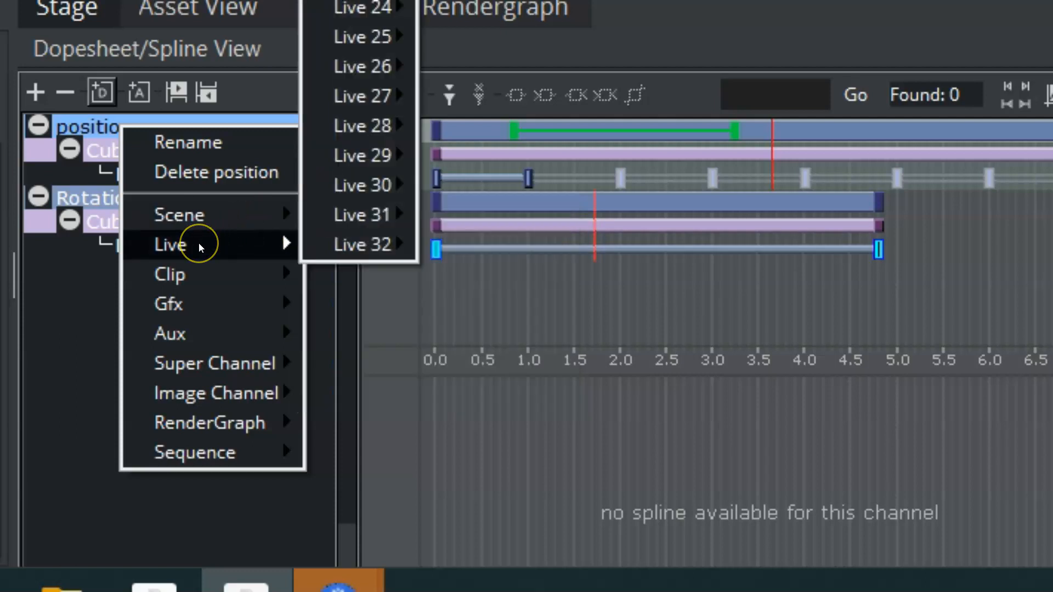
left_click(193, 274)
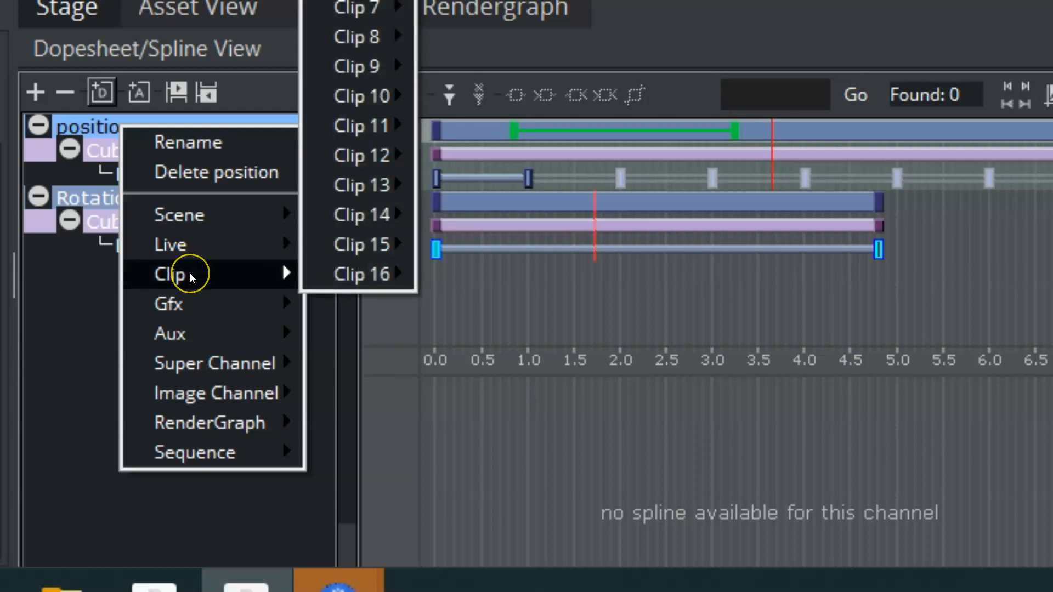
left_click(199, 297)
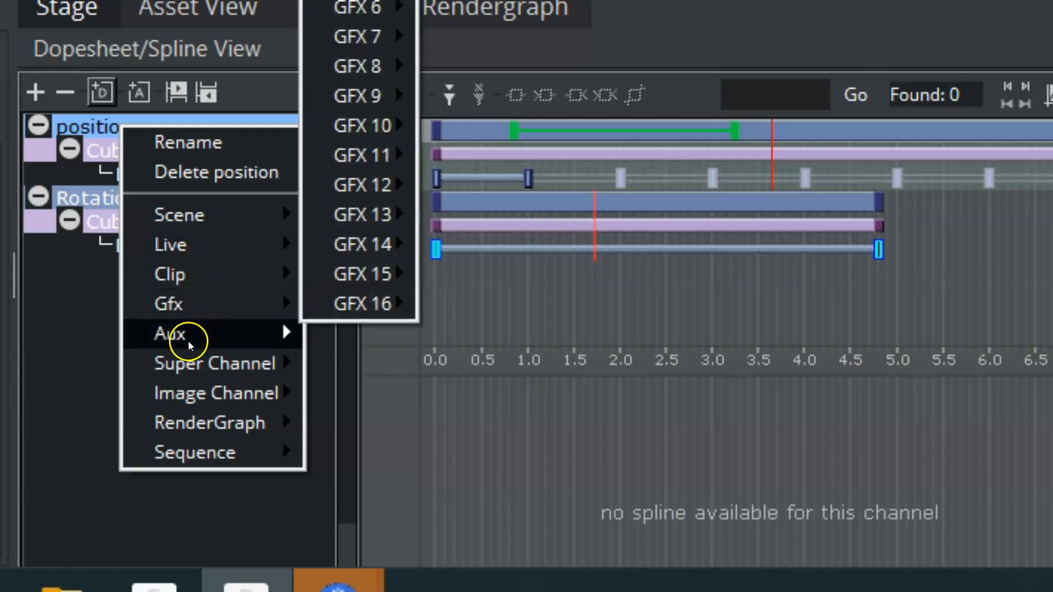
left_click(216, 421)
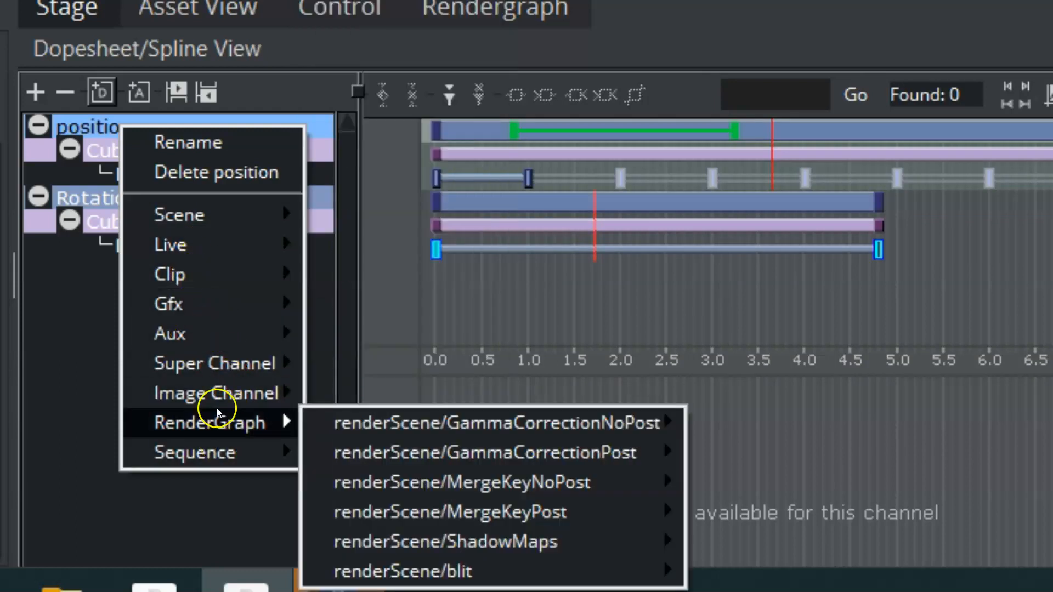
left_click(188, 218)
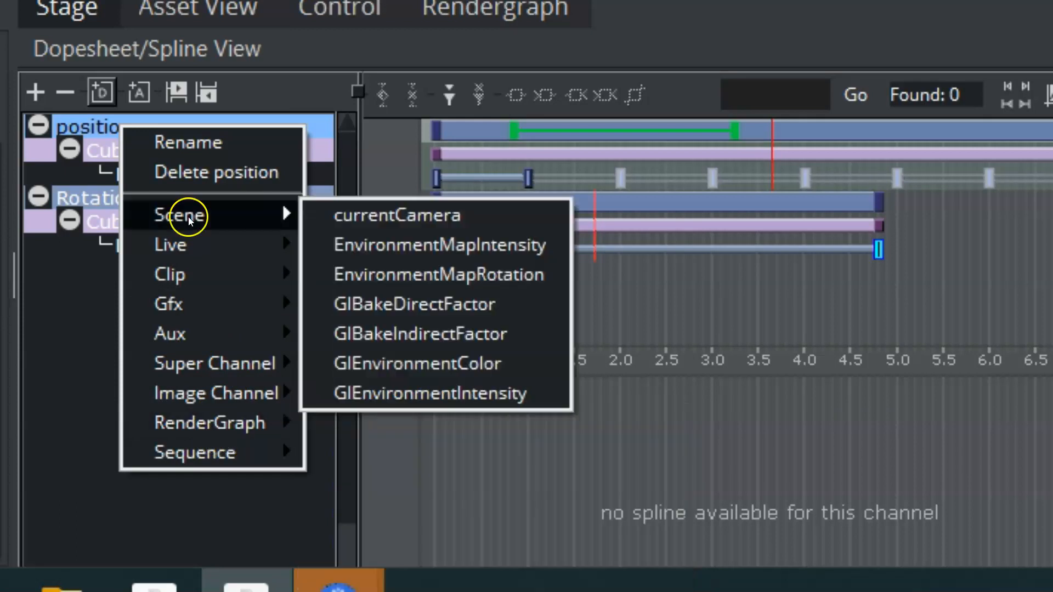
left_click(362, 216)
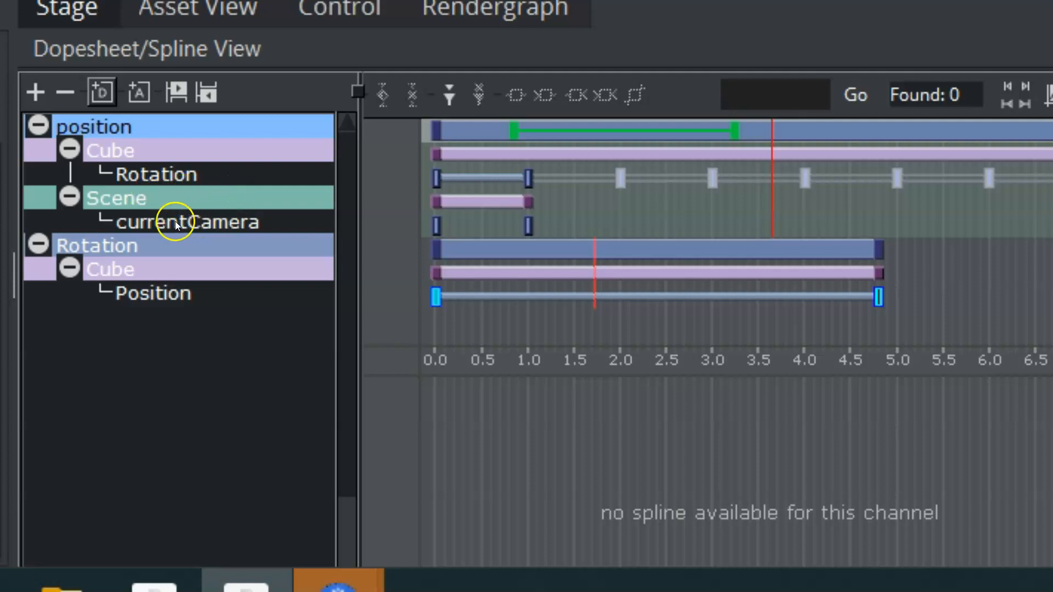
Step: Set the second currentCamera key of the position director to time 37 and value 2
left_click(161, 222)
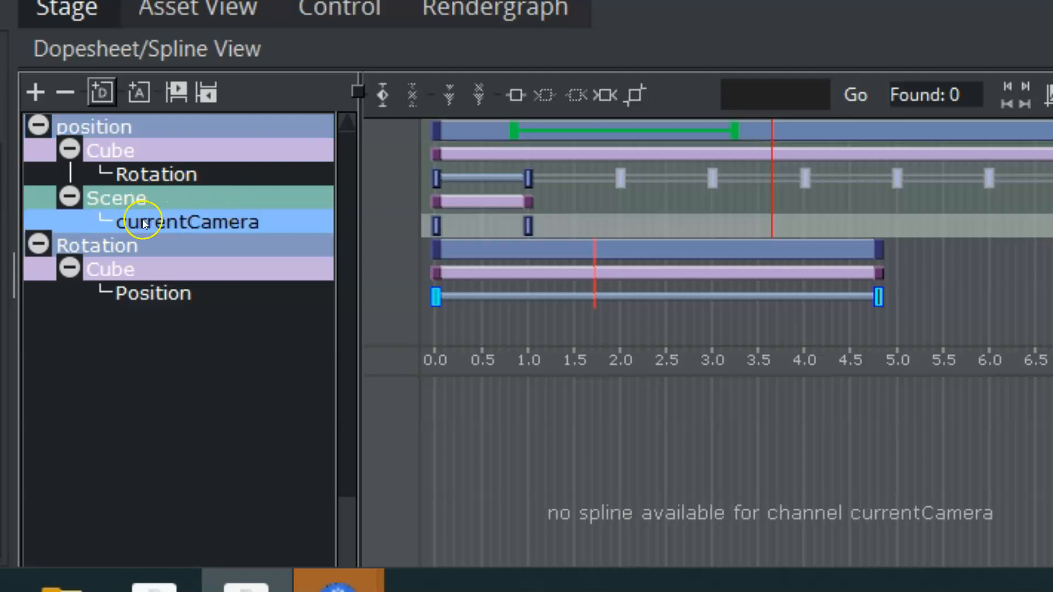
left_click(435, 225)
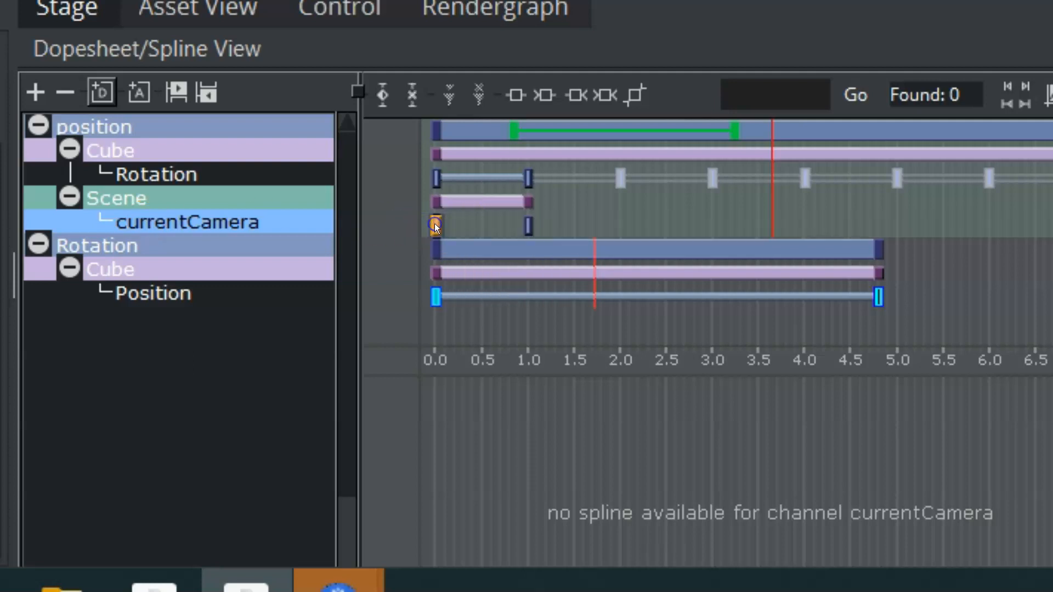
left_click(527, 225)
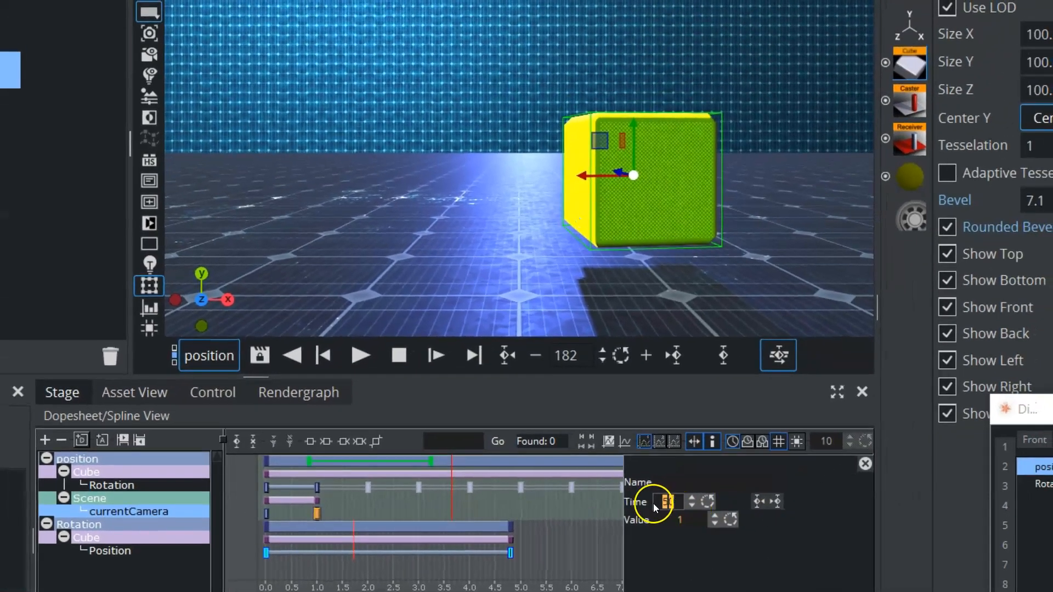
left_click(702, 484)
type("37")
key("Return")
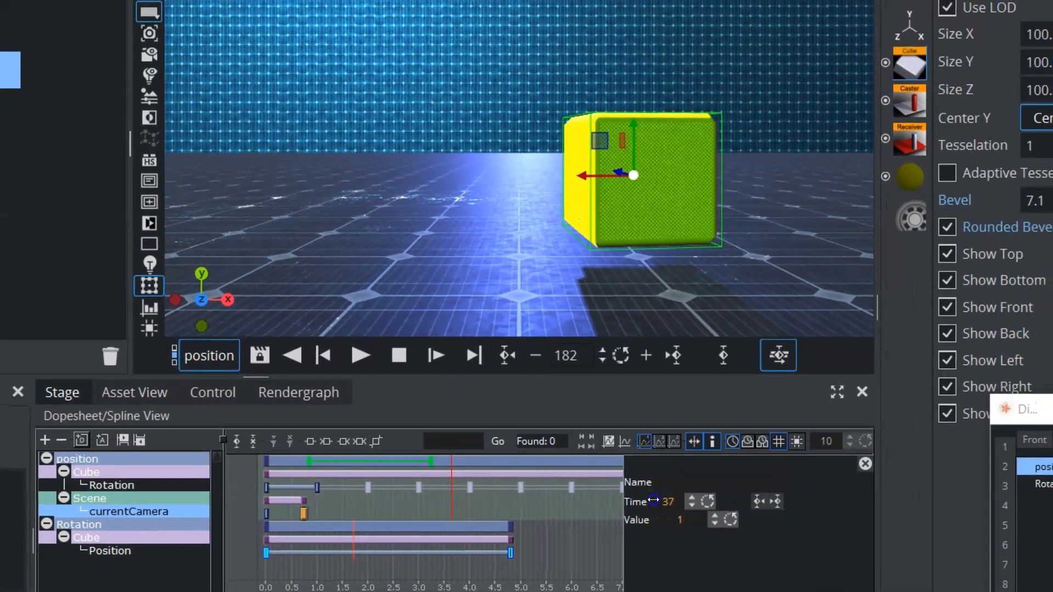
left_click(712, 516)
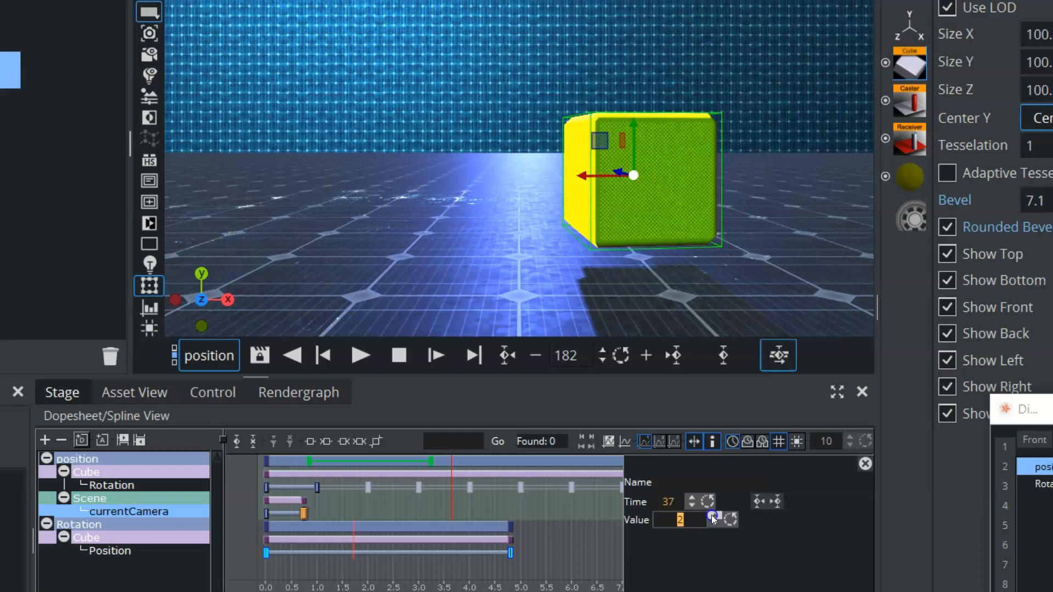
Step: Move the position director's timeline to frame 38 and copy its currentCamera channel into the Rotation director
left_click_drag(331, 513, 305, 516)
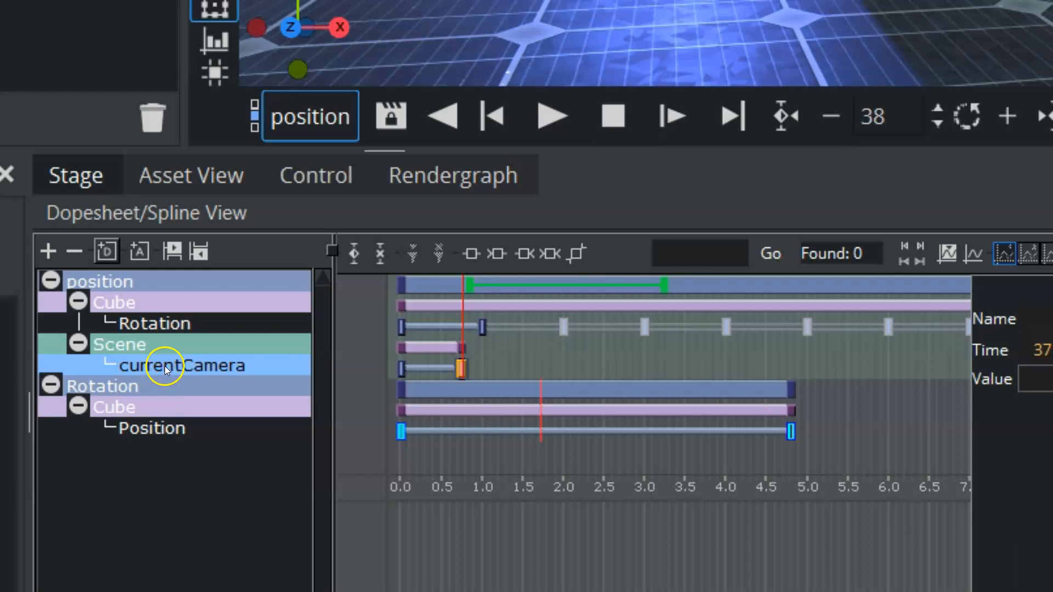
left_click_drag(165, 366, 176, 390)
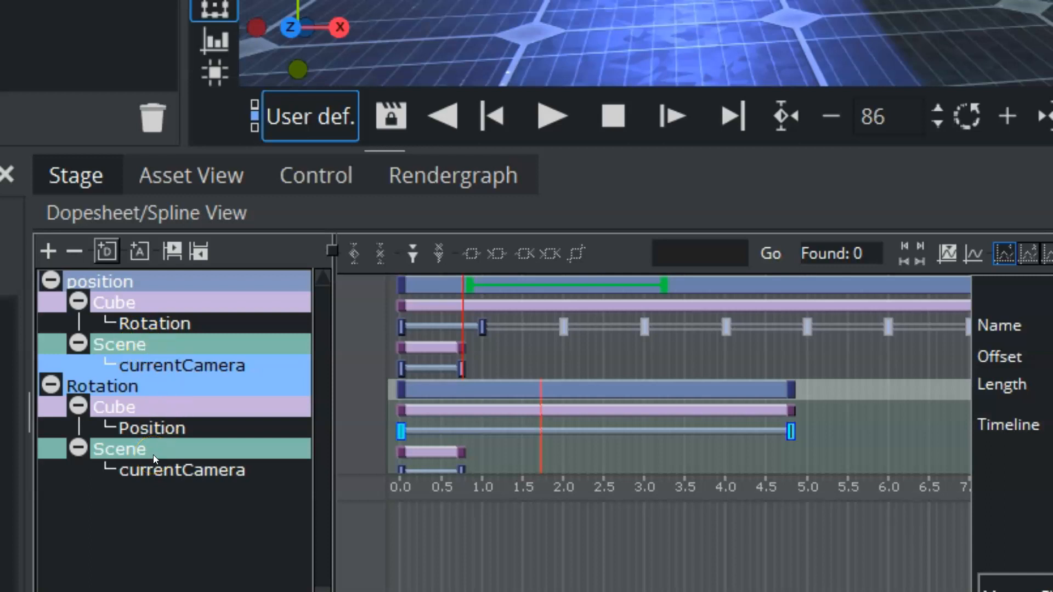
Step: Delete the position director and the Rotation director from the stage
left_click(171, 273)
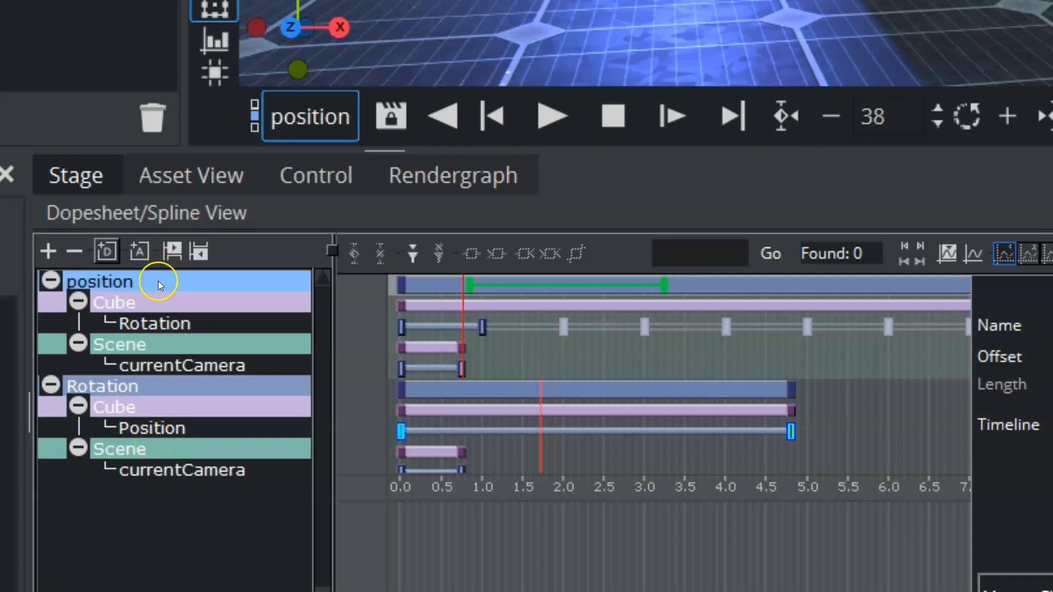
right_click(160, 284)
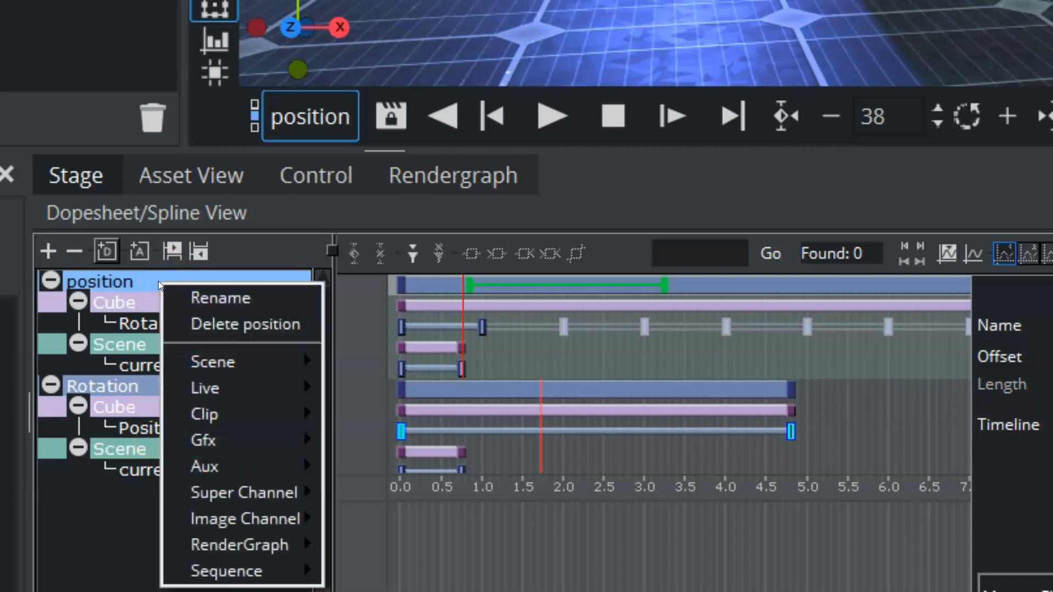
right_click(126, 281)
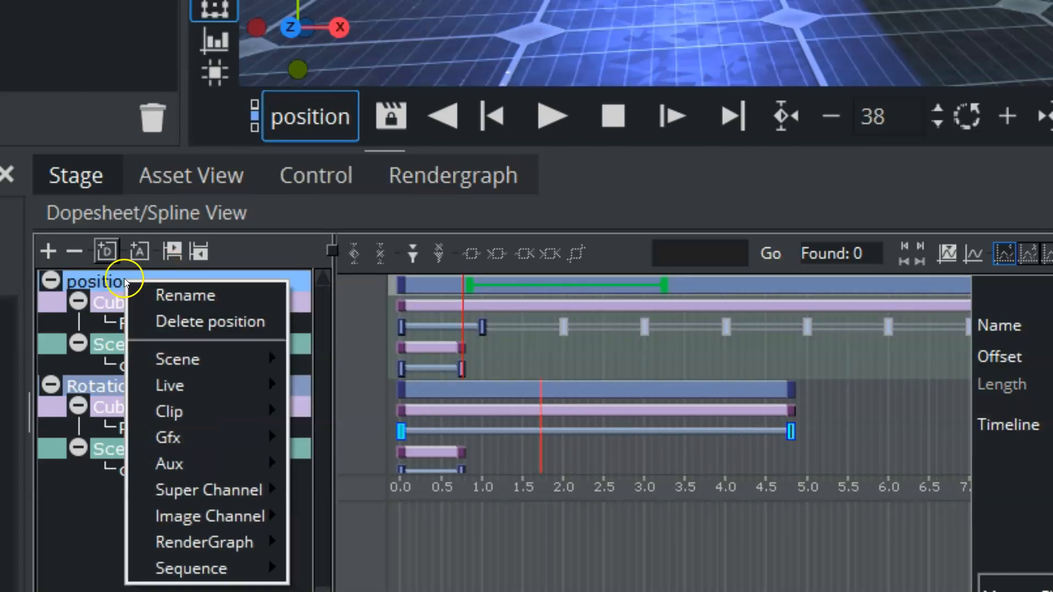
left_click(190, 322)
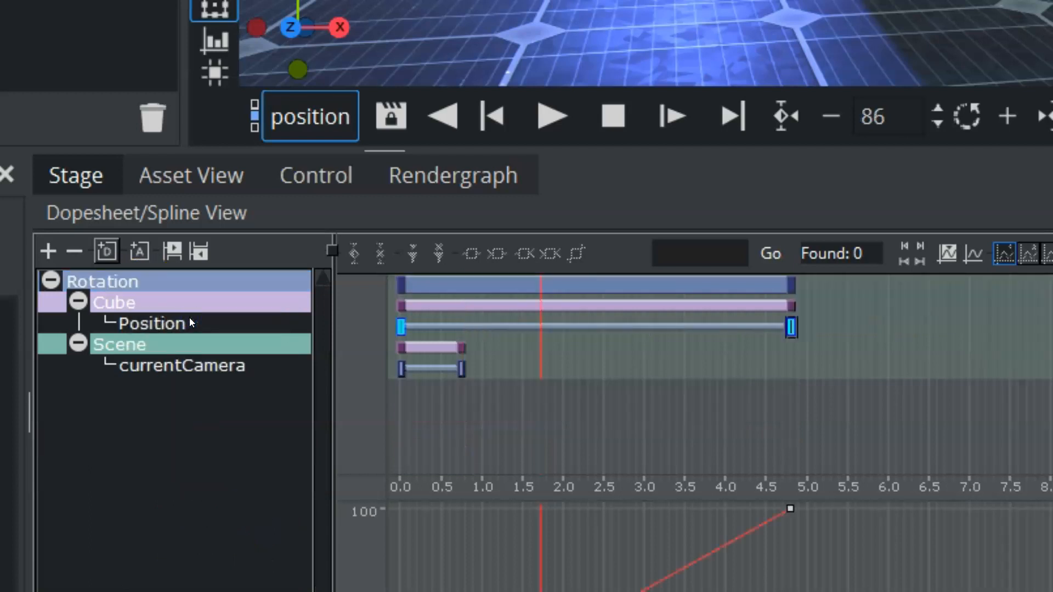
left_click_drag(153, 286, 152, 116)
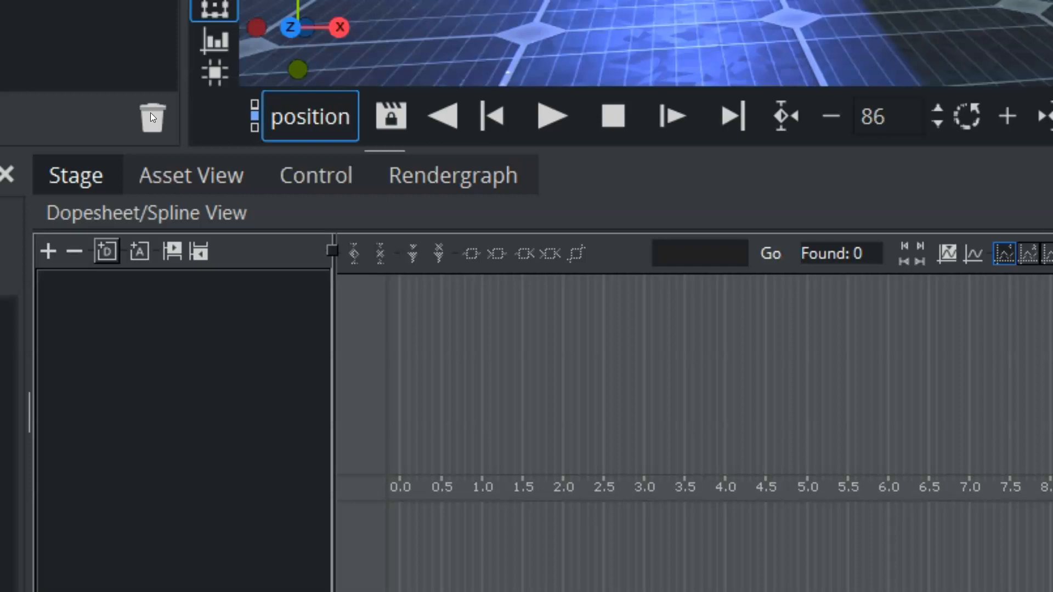
Step: Add two new directors to the empty stage and open the director list in its own window
left_click_drag(107, 251, 75, 340)
left_click(88, 306)
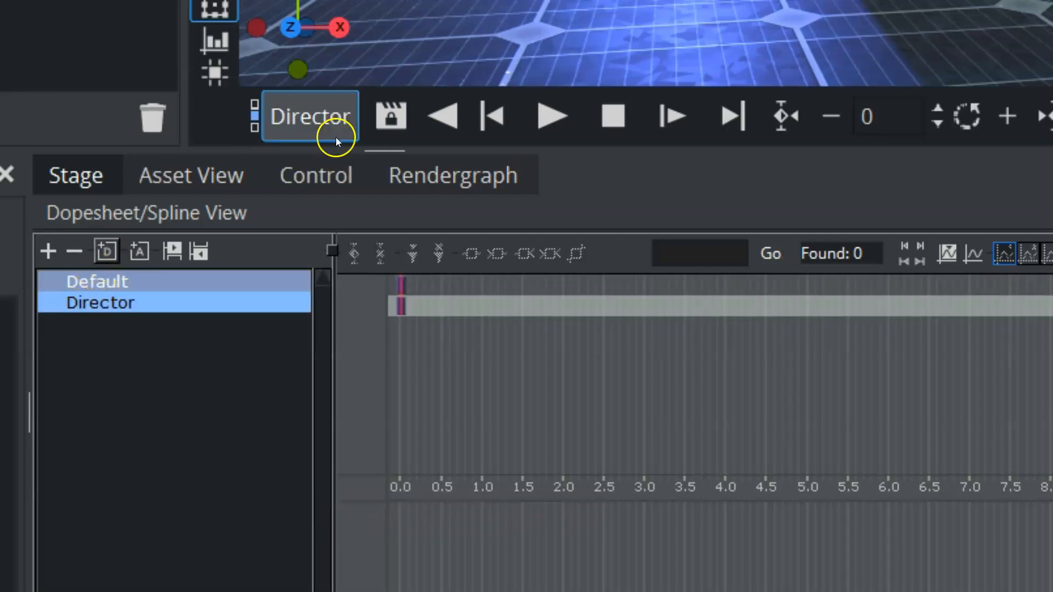
left_click(255, 115)
left_click_drag(351, 2, 7, 0)
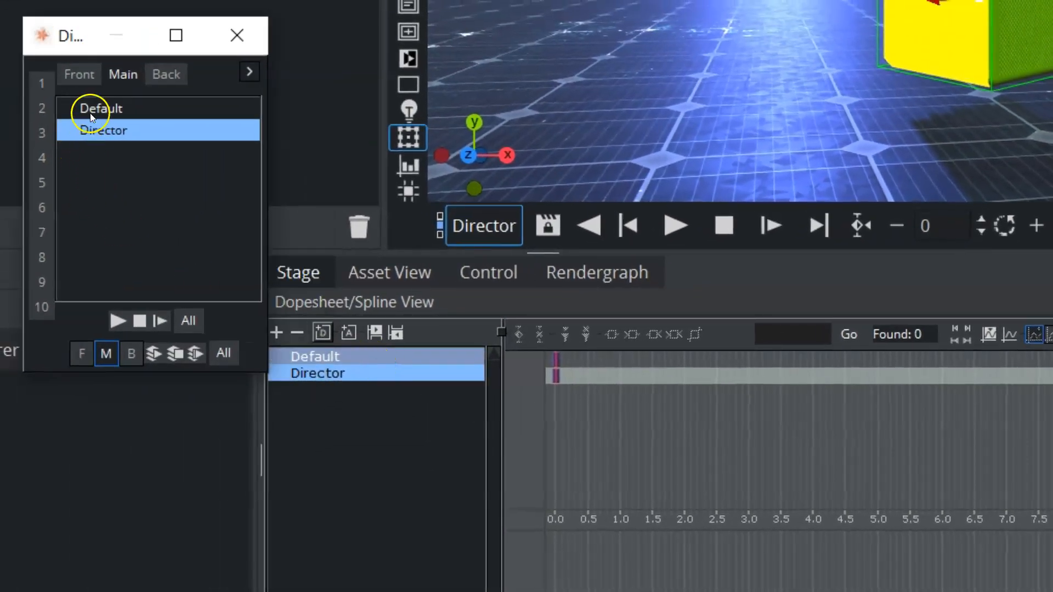
Step: Switch the Main layer's selection between Default, Director and all directors, and stop the layer with only Default selected
left_click(91, 113)
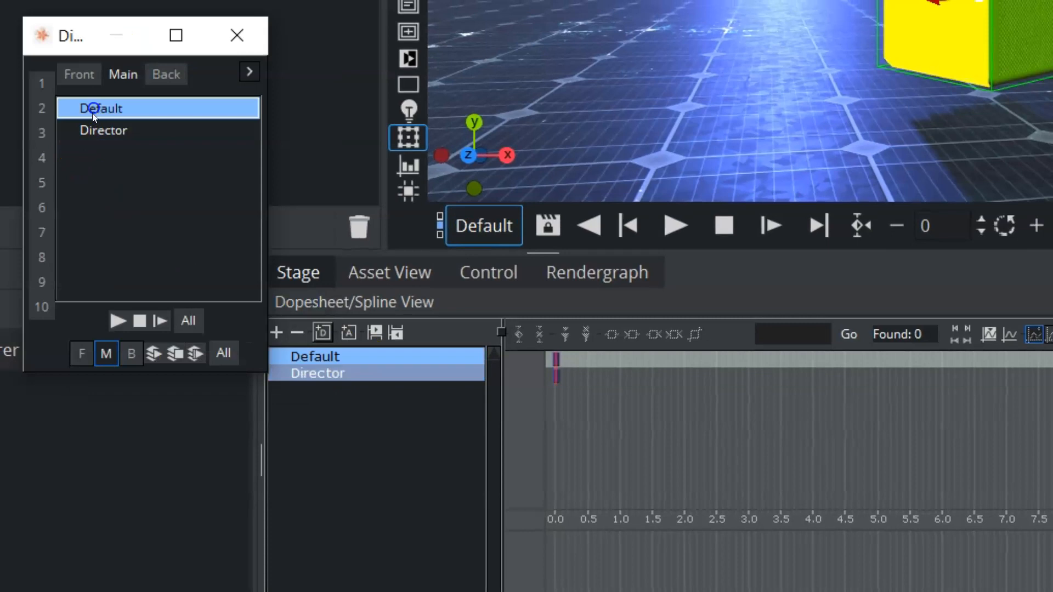
left_click(92, 127)
left_click(88, 105)
left_click(184, 319)
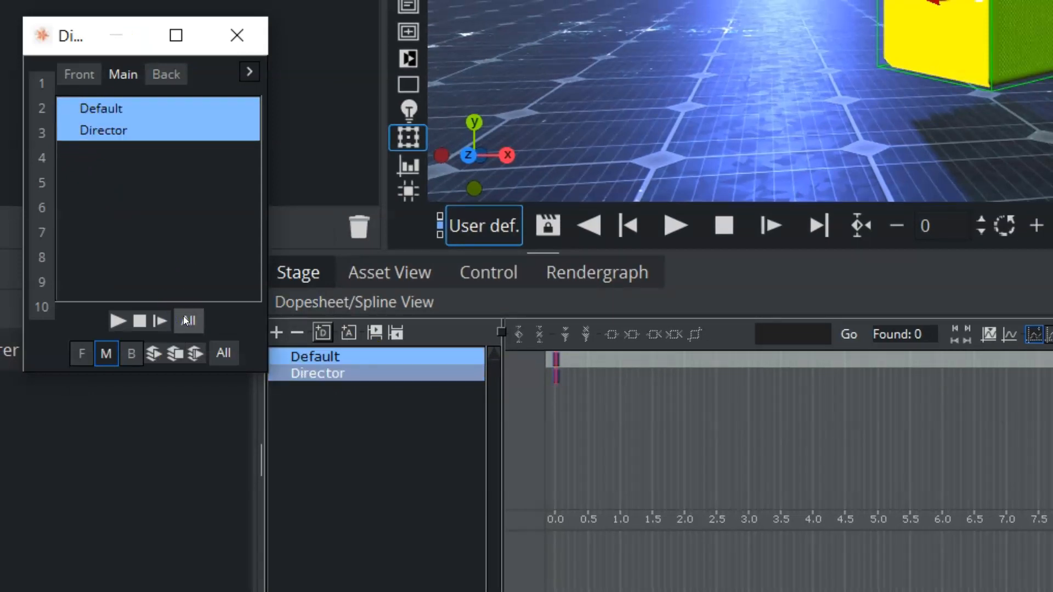
left_click(95, 110)
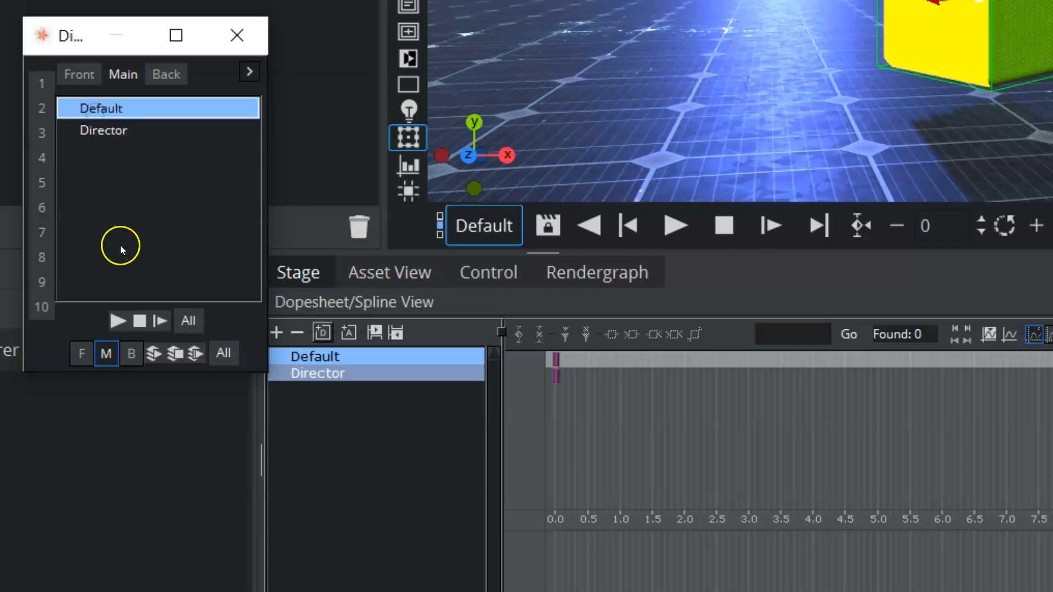
left_click(137, 326)
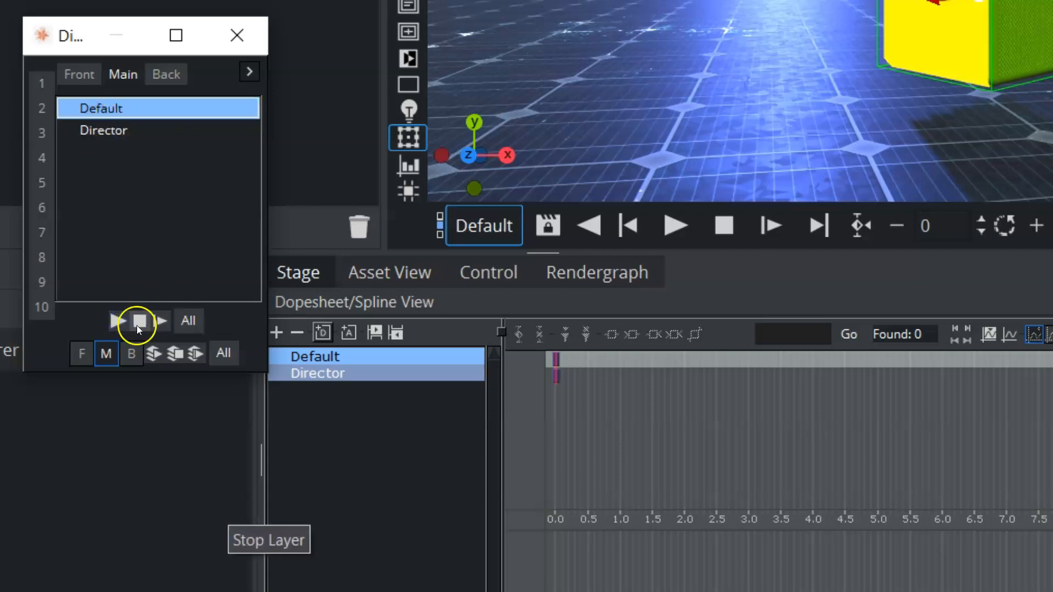